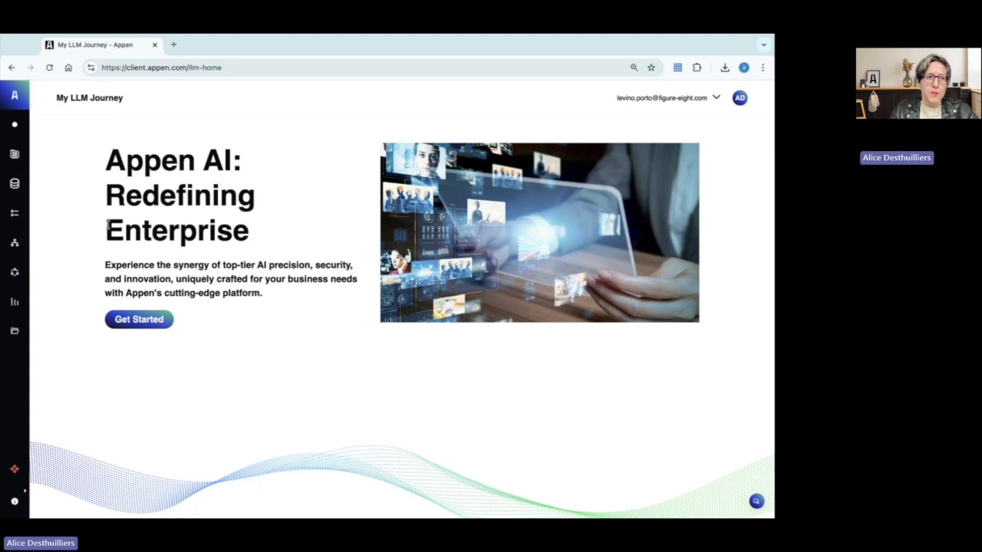
Create a new project named 'Ai detector demo', prefixed with the user's name.
left_click(15, 153)
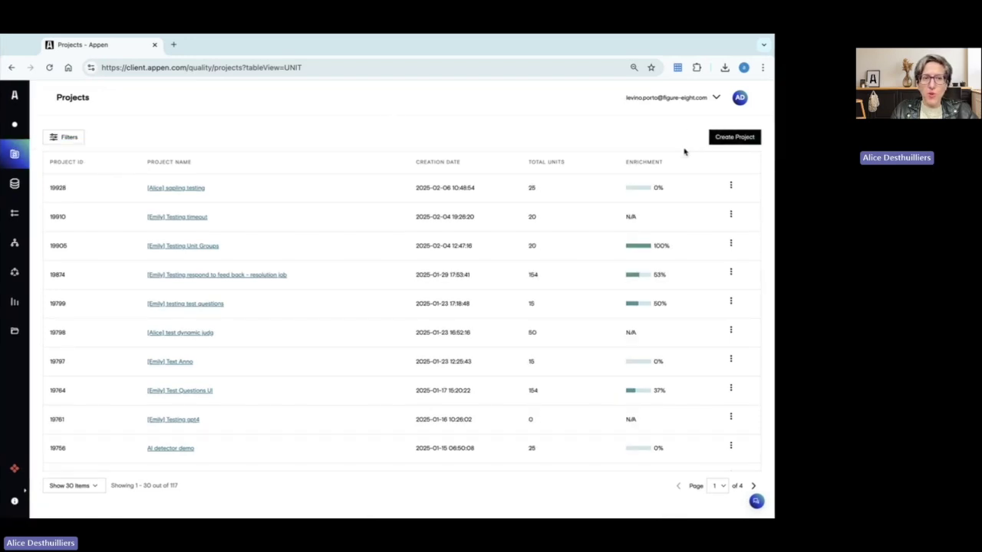
left_click(737, 143)
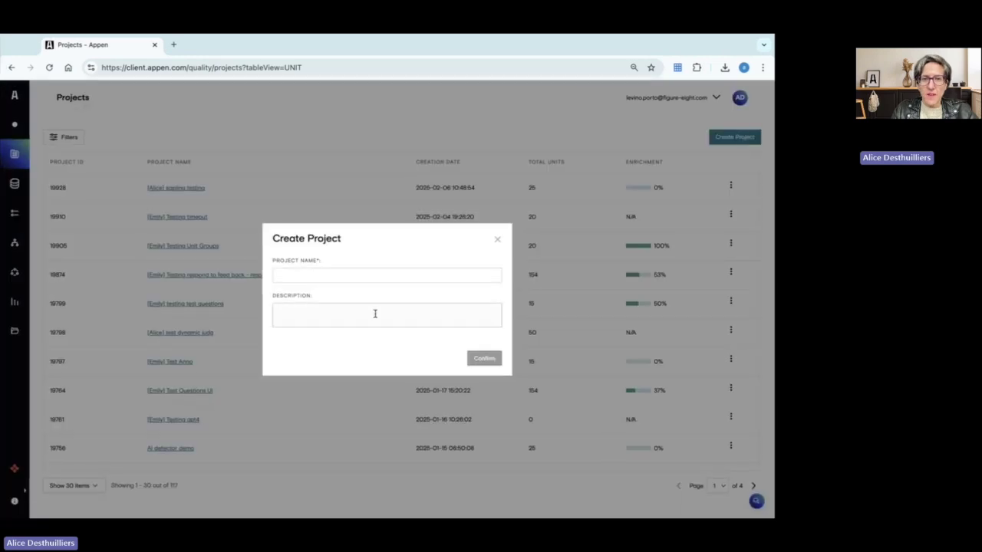
left_click(385, 273)
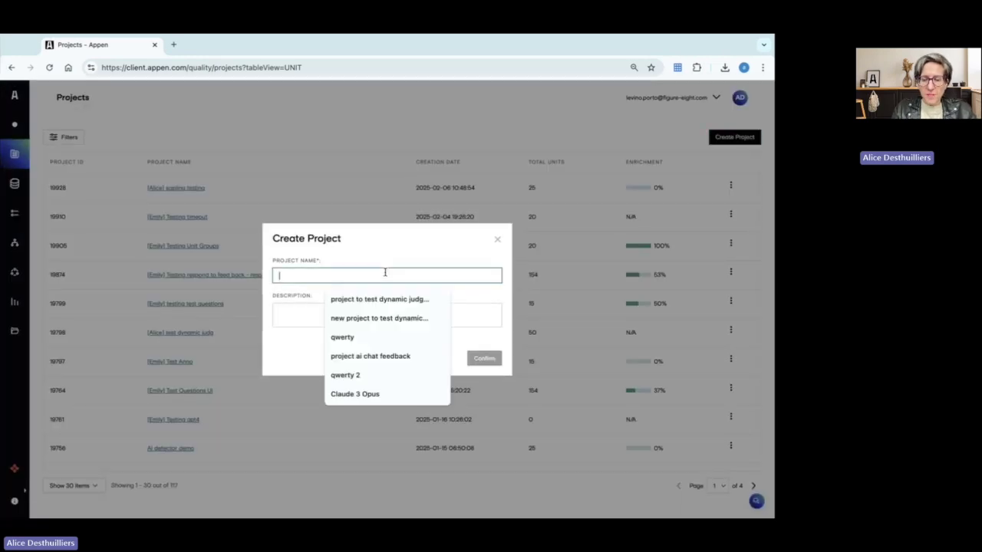
type("[Alice] Ai")
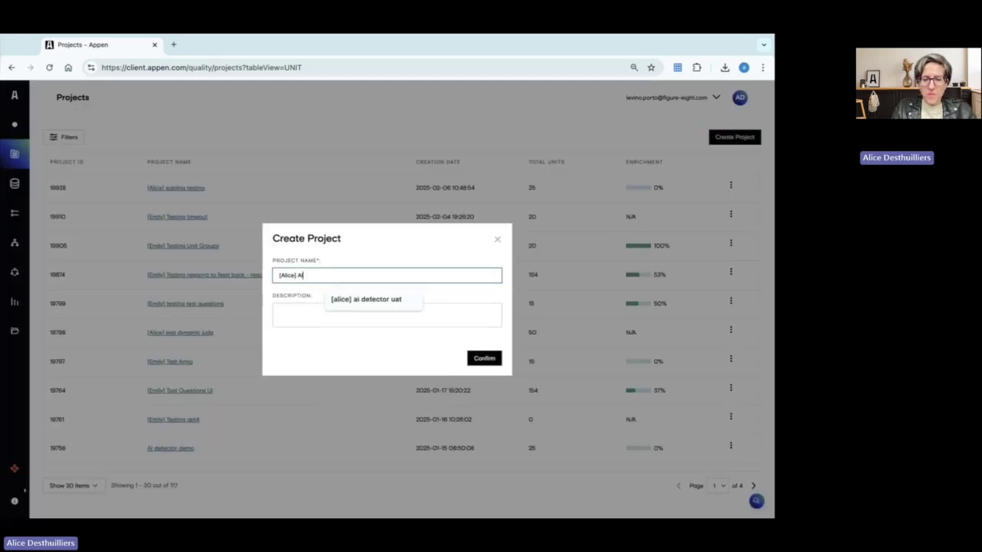
type(" detector demo")
left_click(486, 355)
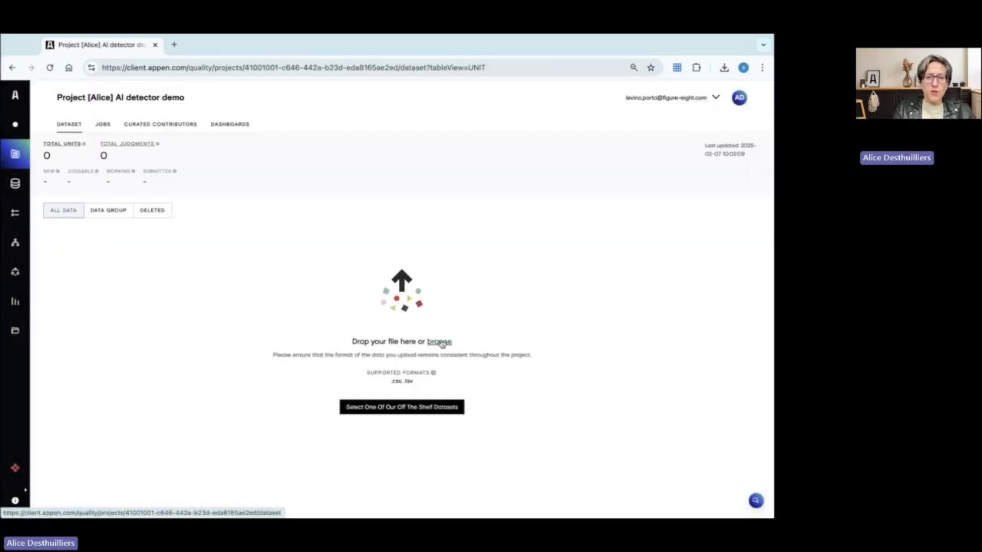
Upload '2025 data set for AI Detector 15 prompts.csv' as the dataset and view the Jobs canvas.
left_click(441, 342)
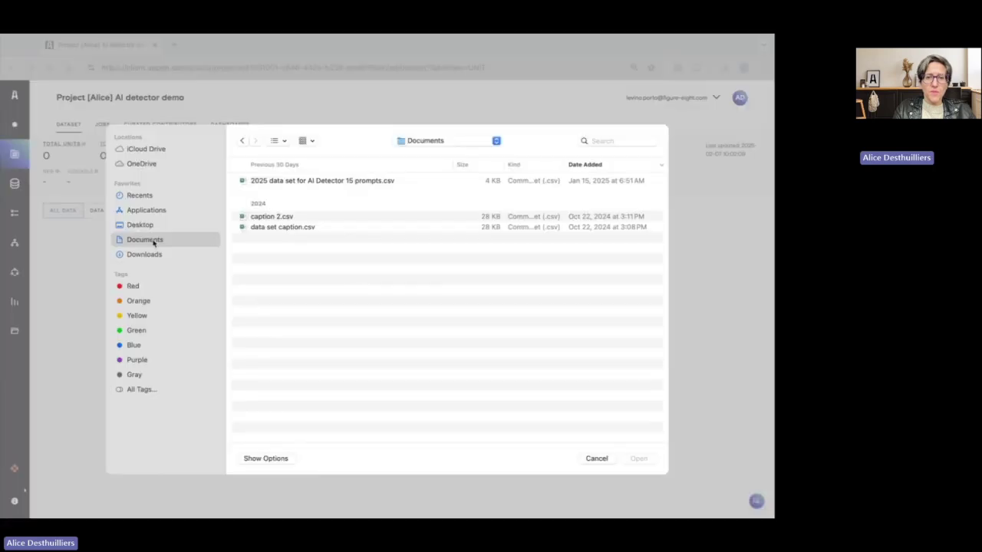
double_click(351, 181)
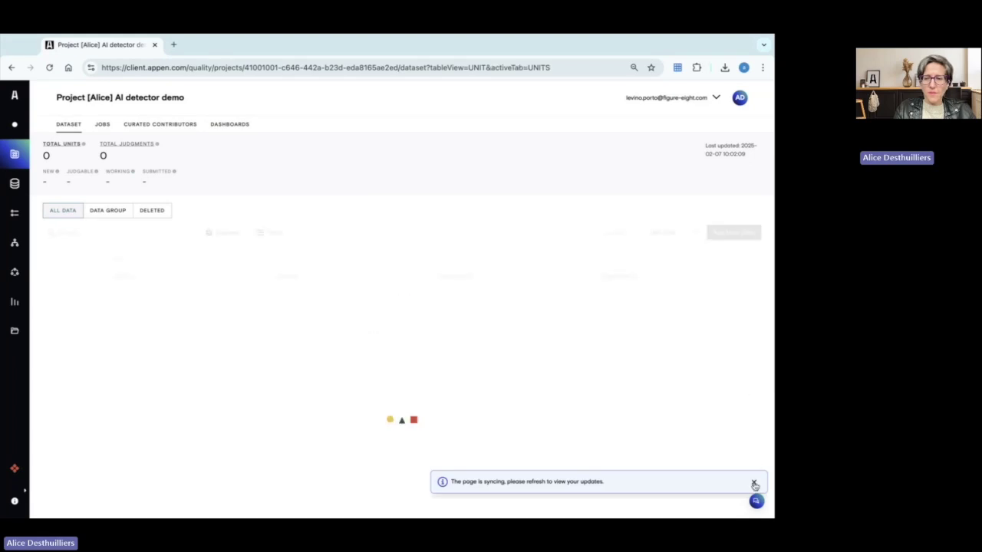
left_click(753, 485)
scroll(250, 388, "down", 3)
scroll(251, 388, "up", 3)
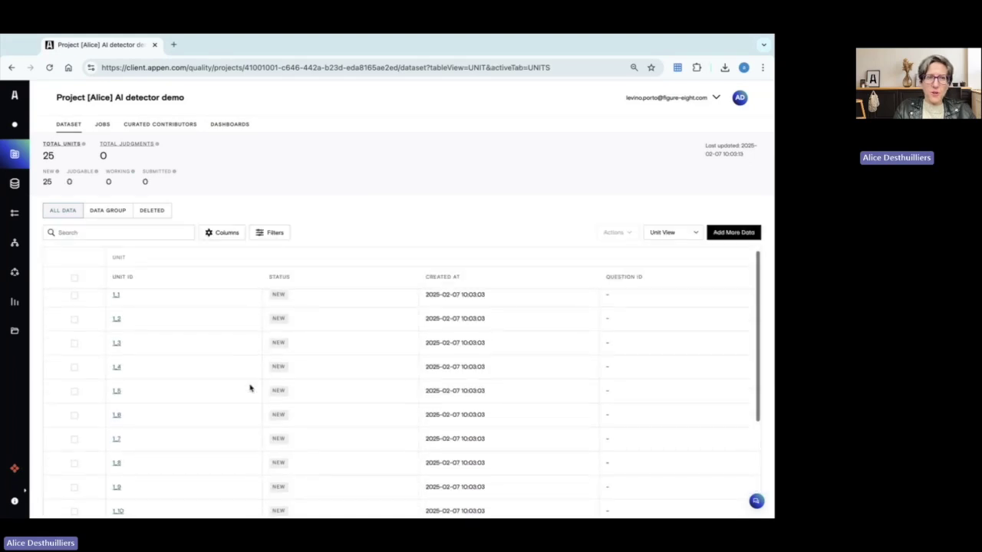
left_click(98, 126)
scroll(269, 278, "down", 2)
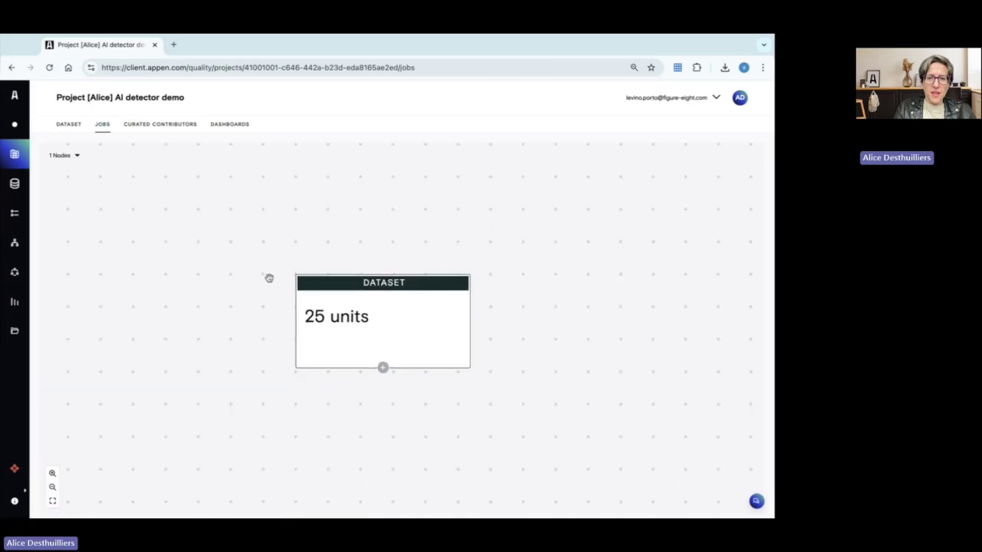
Add a scratch-built leading job 'AI Detector demo job 1' with {{prompt}} as text data.
left_click(384, 368)
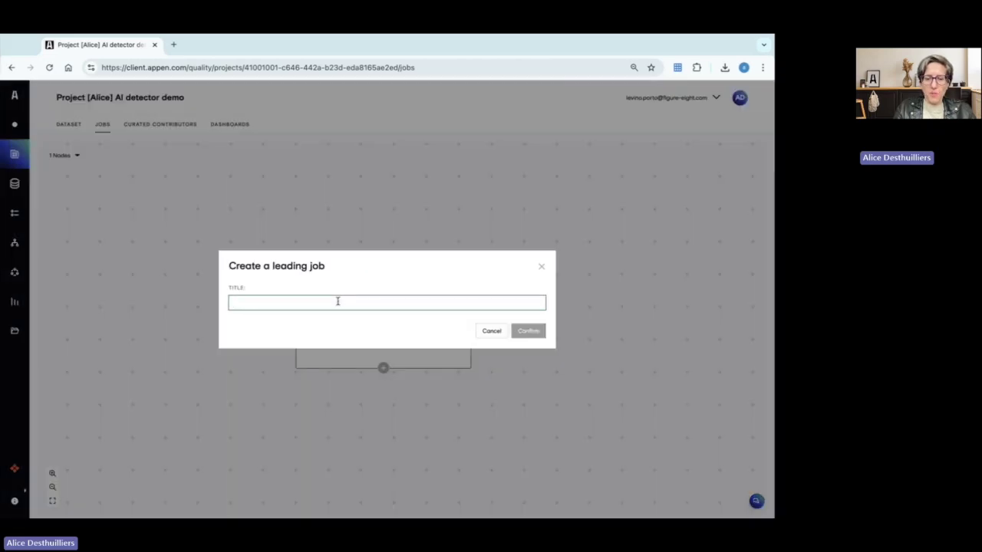
type("AI Detector demo job 1")
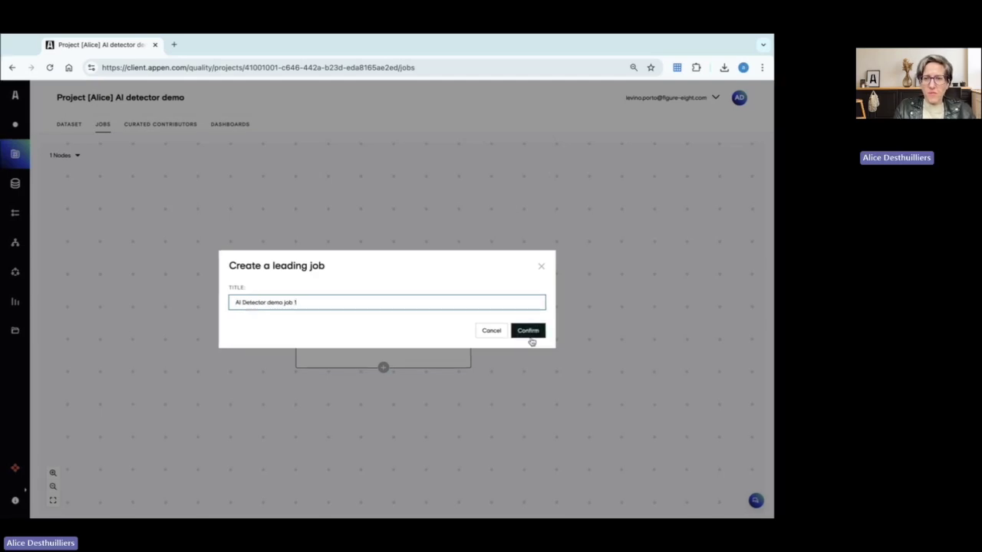
left_click(528, 333)
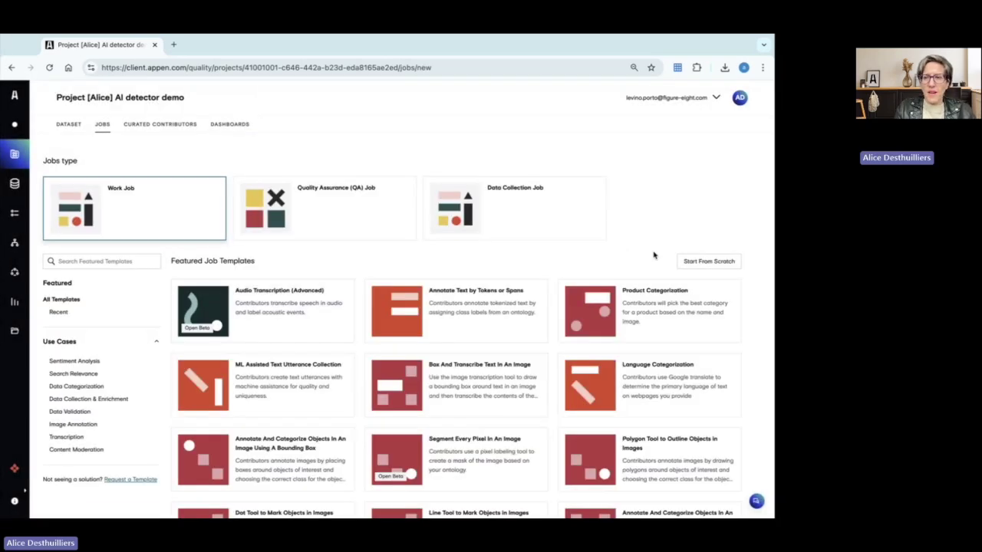
left_click(713, 262)
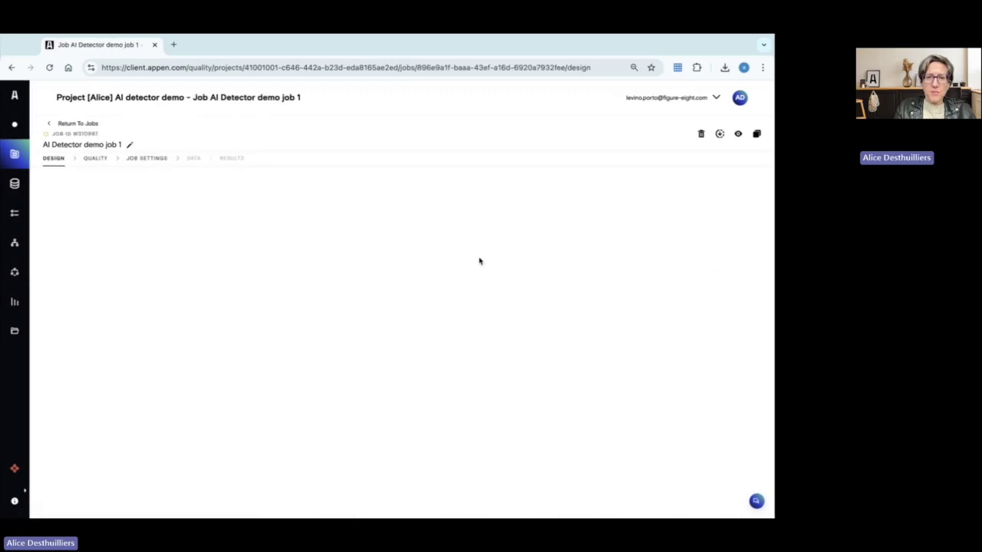
left_click(650, 231)
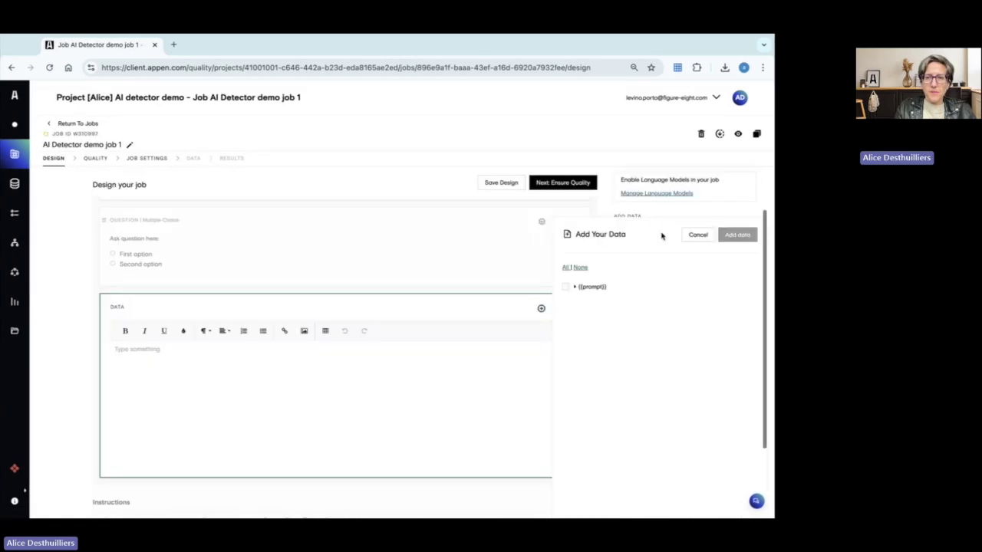
left_click(566, 288)
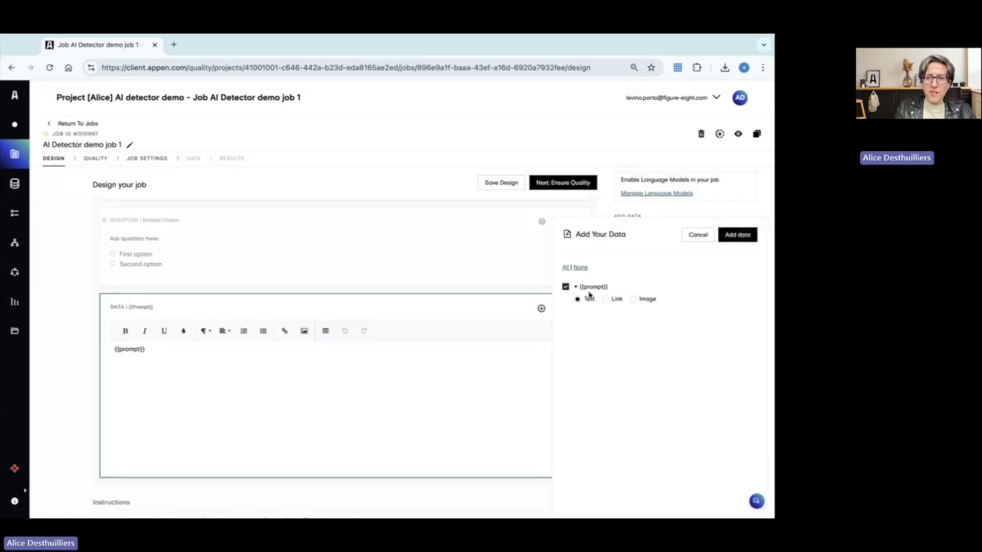
left_click(739, 236)
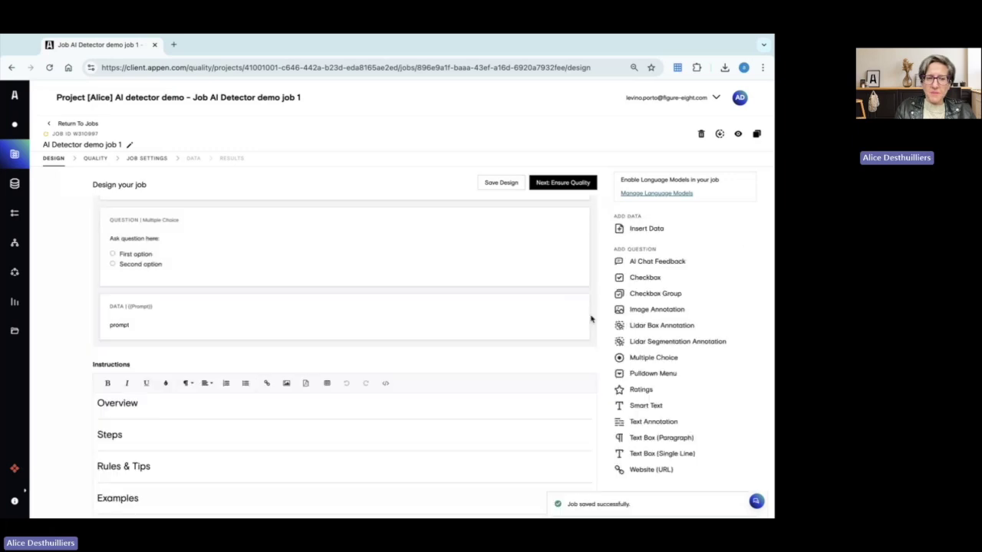
Add a Smart Text question reading 'Answer the prompt in 150 words without using AI!'.
left_click(622, 405)
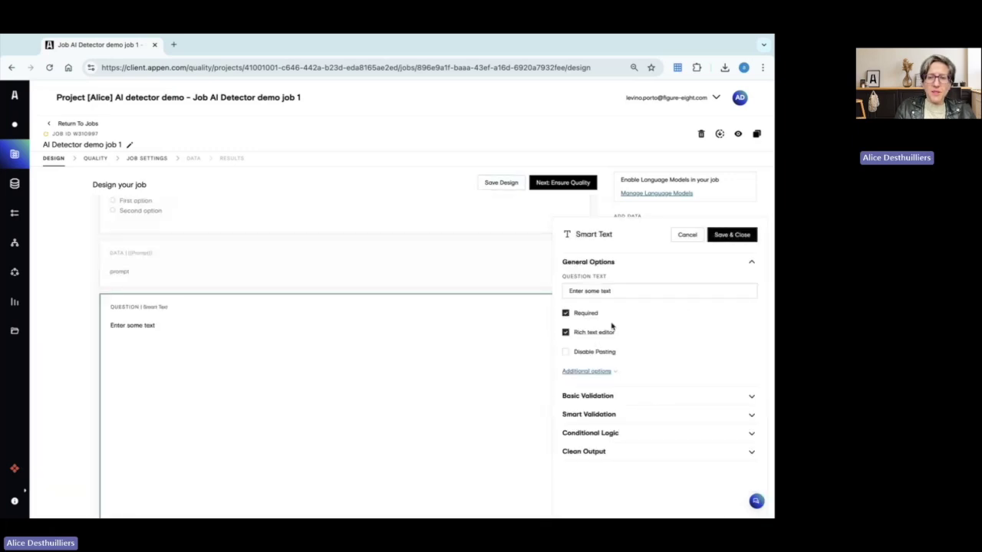
left_click(625, 289)
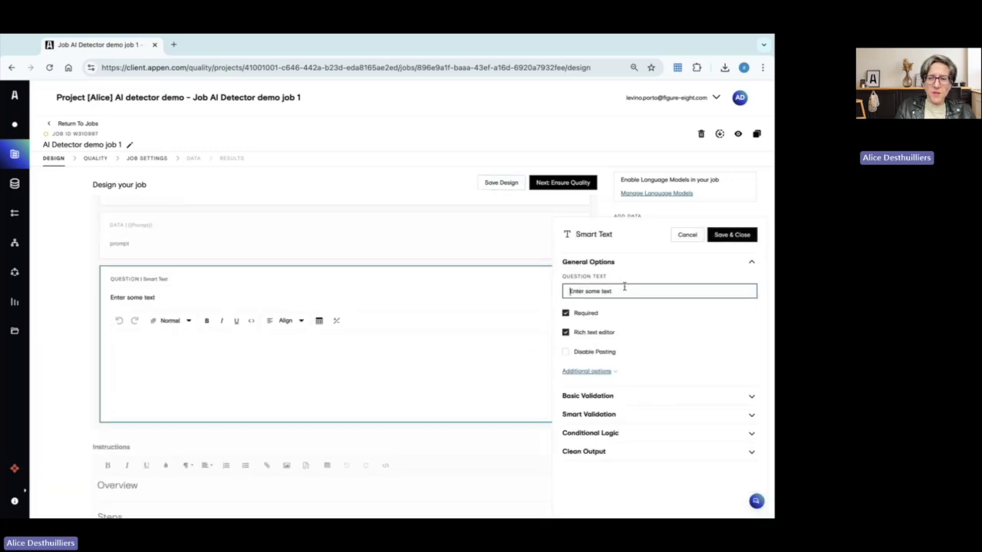
left_click_drag(568, 291, 617, 291)
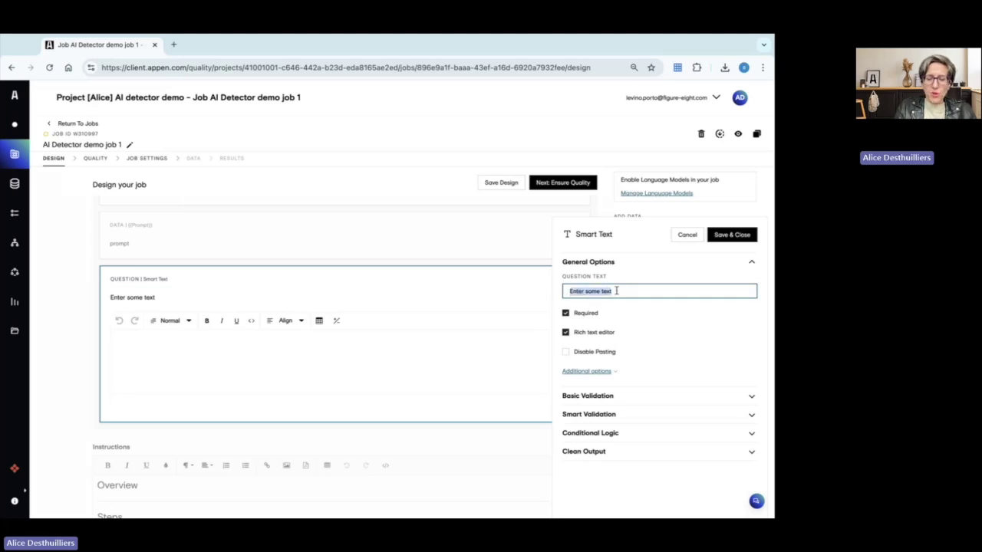
type("Answer the pr")
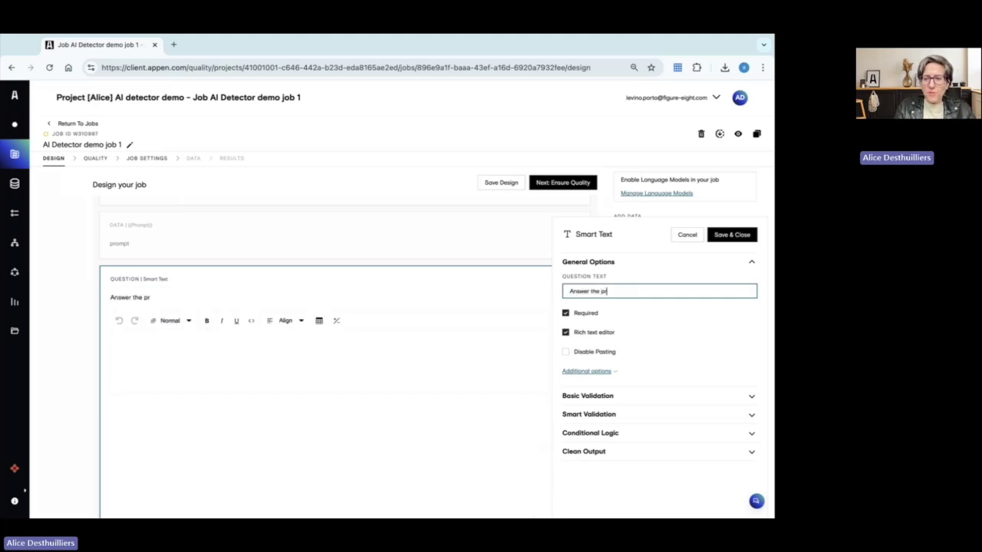
type("ompt in")
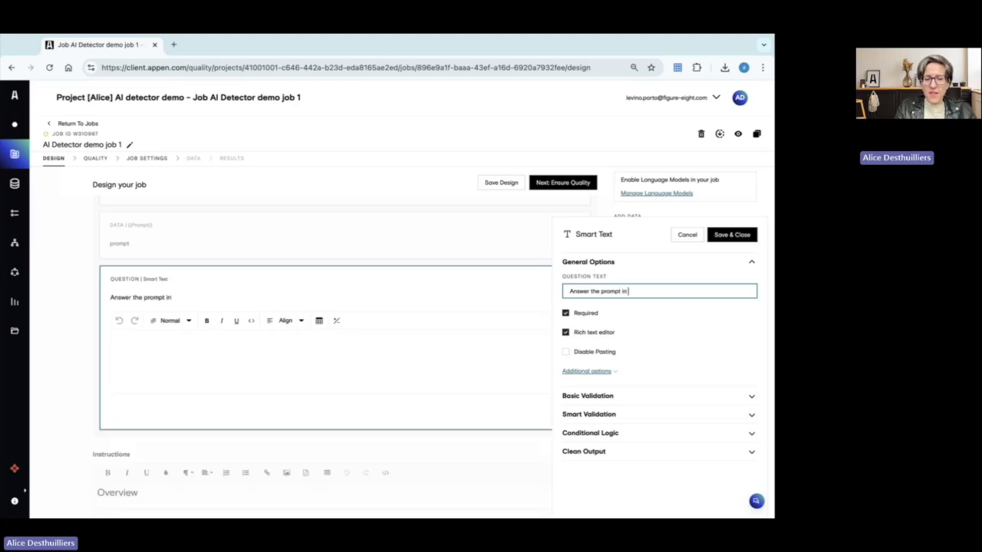
type(" 150")
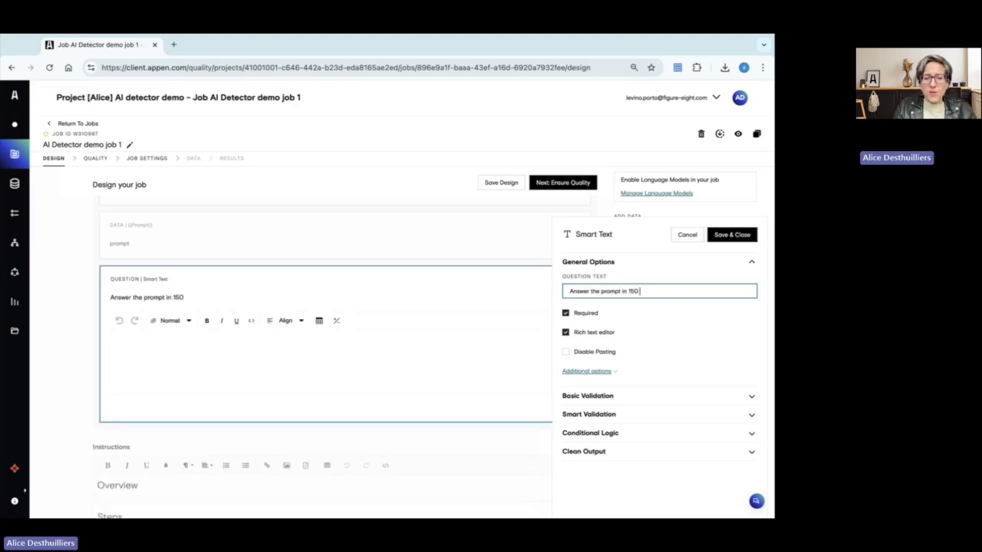
type(" words")
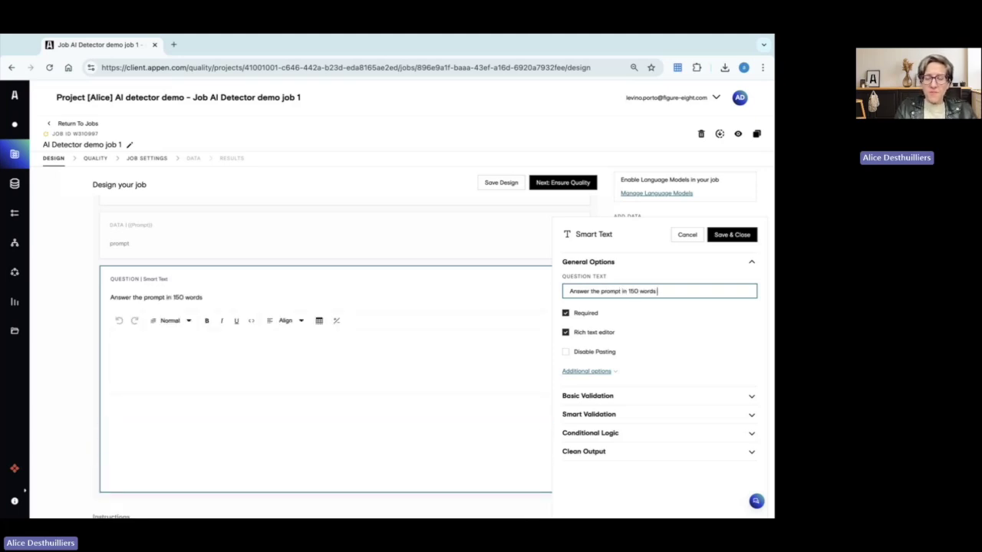
type(" without usin")
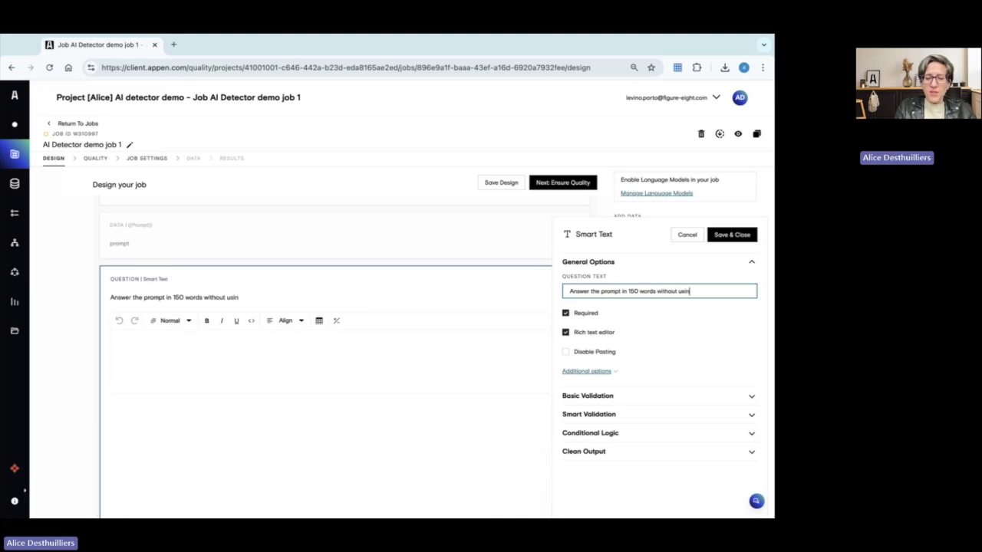
type("g AI!")
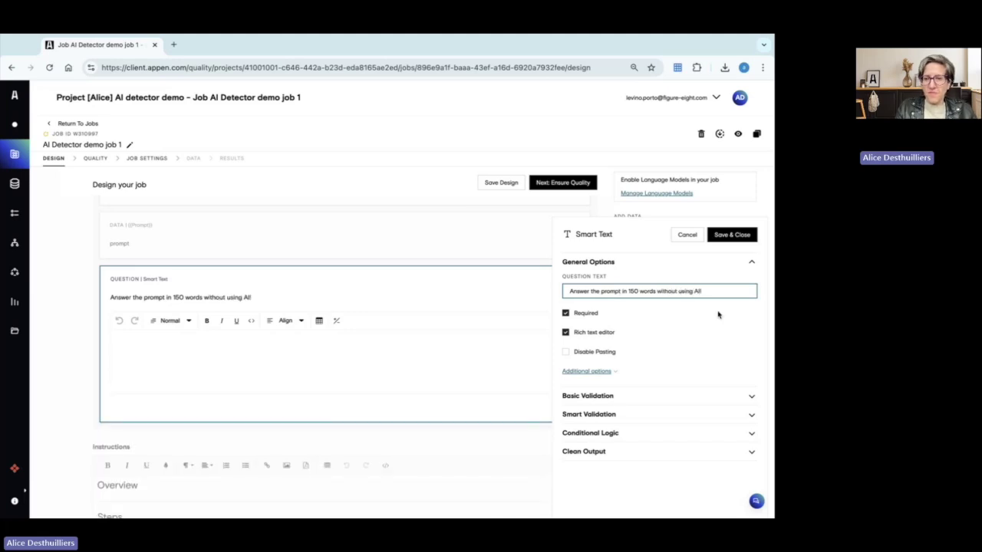
Give the question a Minimum Word Count rule of 150 and save it.
left_click(606, 397)
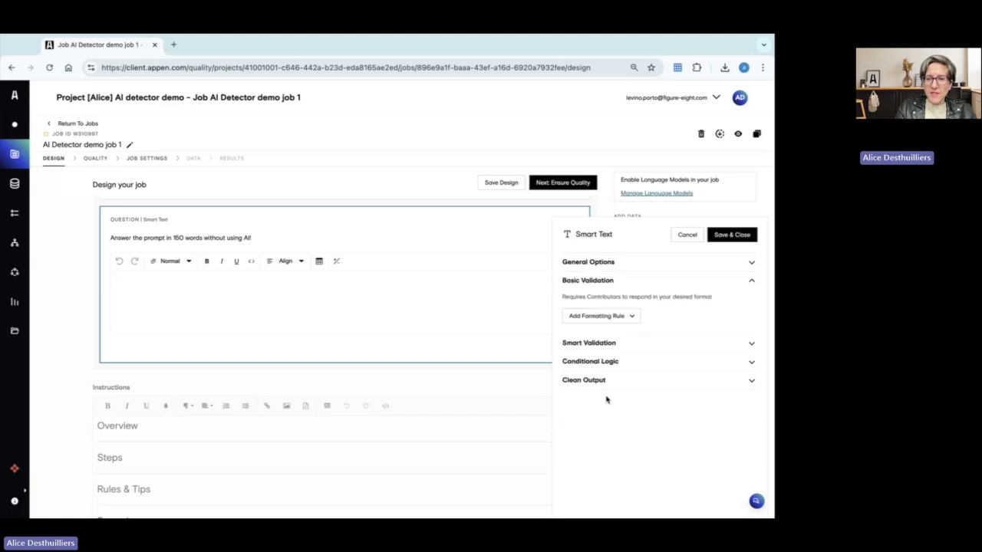
left_click(615, 316)
left_click(599, 494)
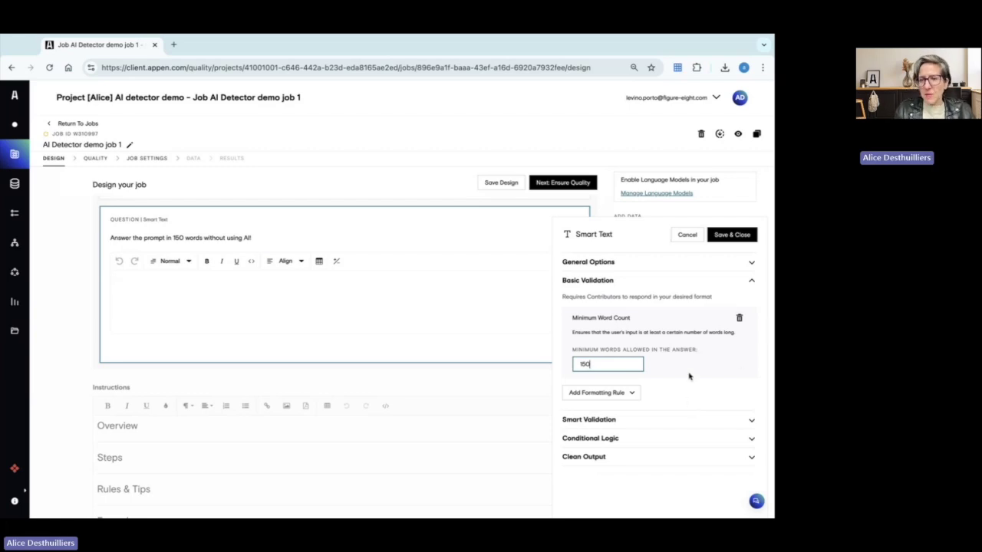
type("150")
left_click(742, 242)
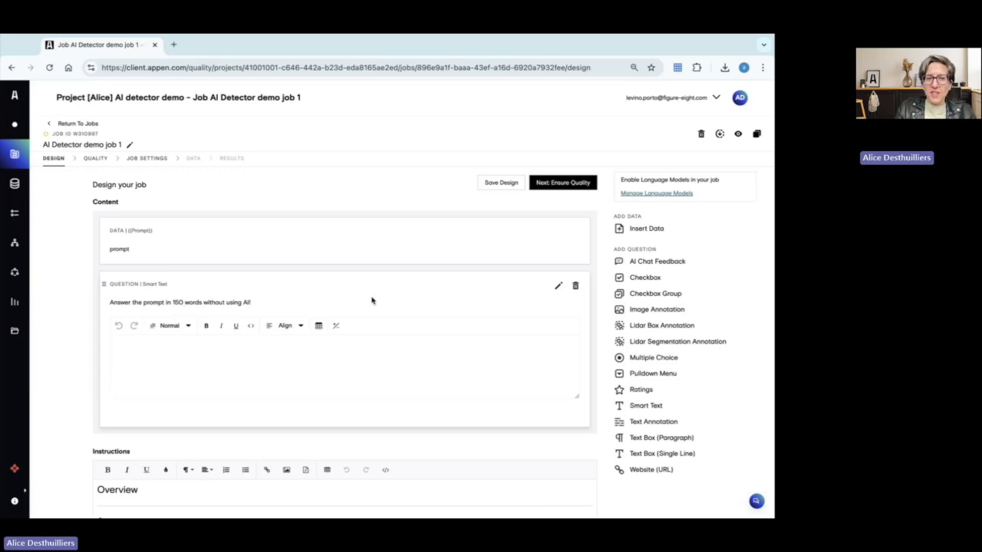
Insert <cml:ai_detector/> on line 7 of the job's CML code and submit the saved design.
scroll(195, 409, "down", 1)
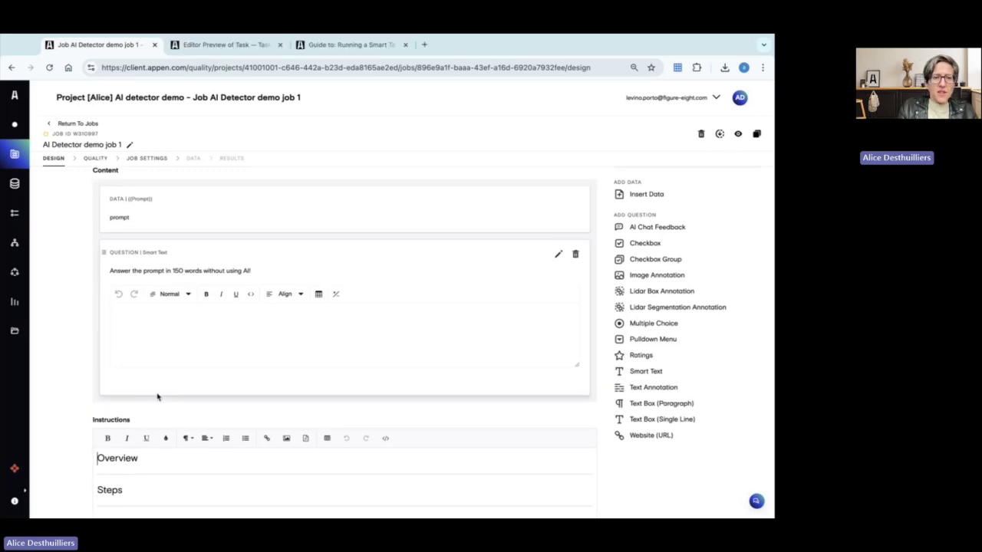
scroll(145, 366, "down", 3)
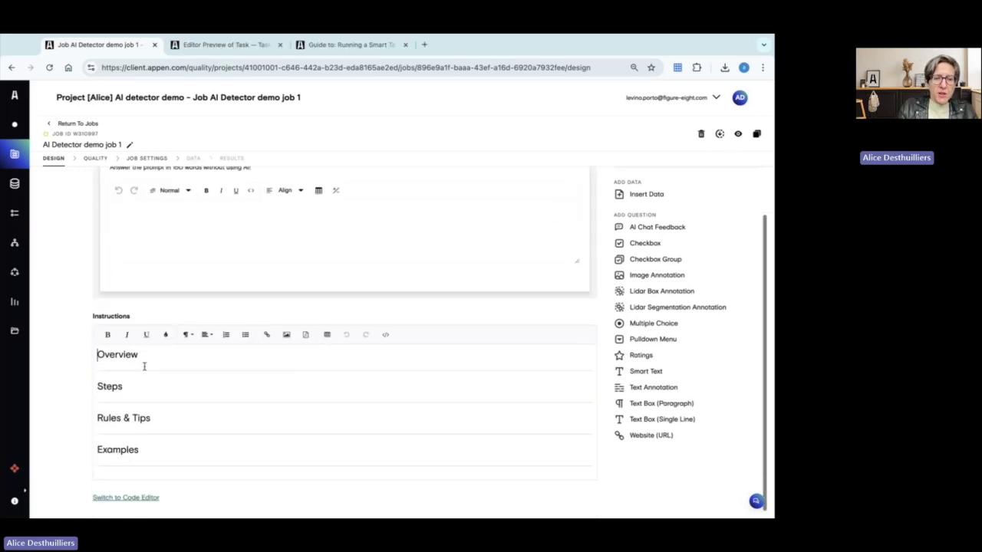
left_click(127, 496)
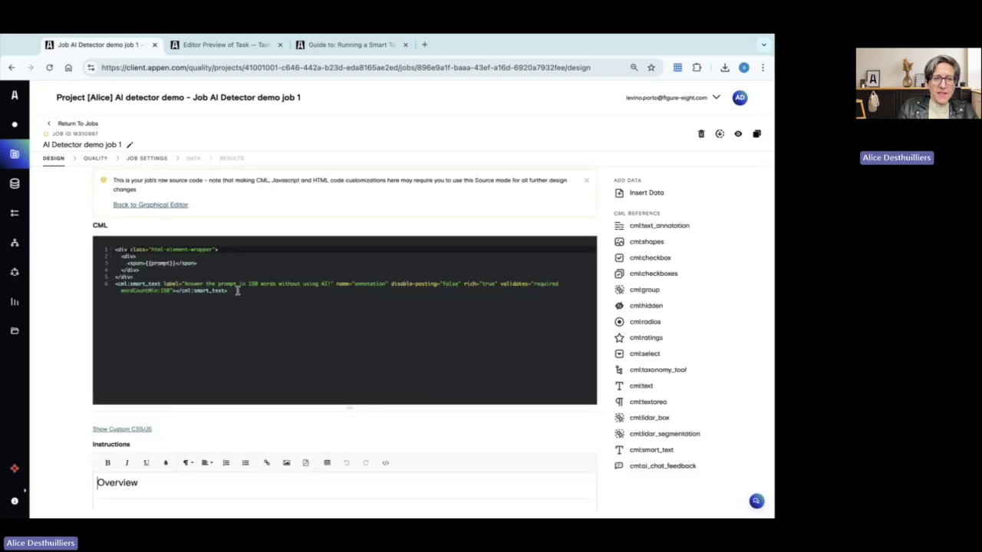
left_click(239, 290)
key("Return")
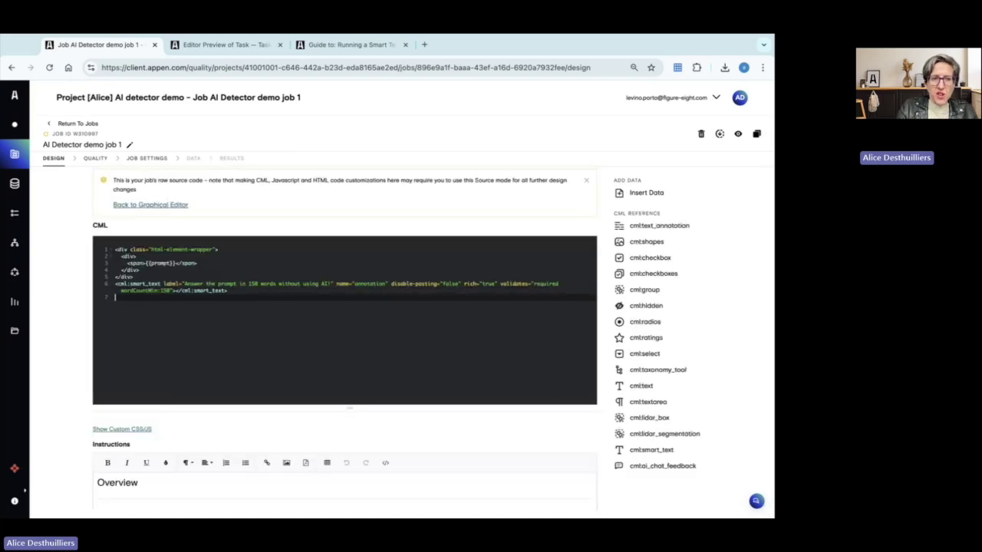
type("<cml:ai_detector/>")
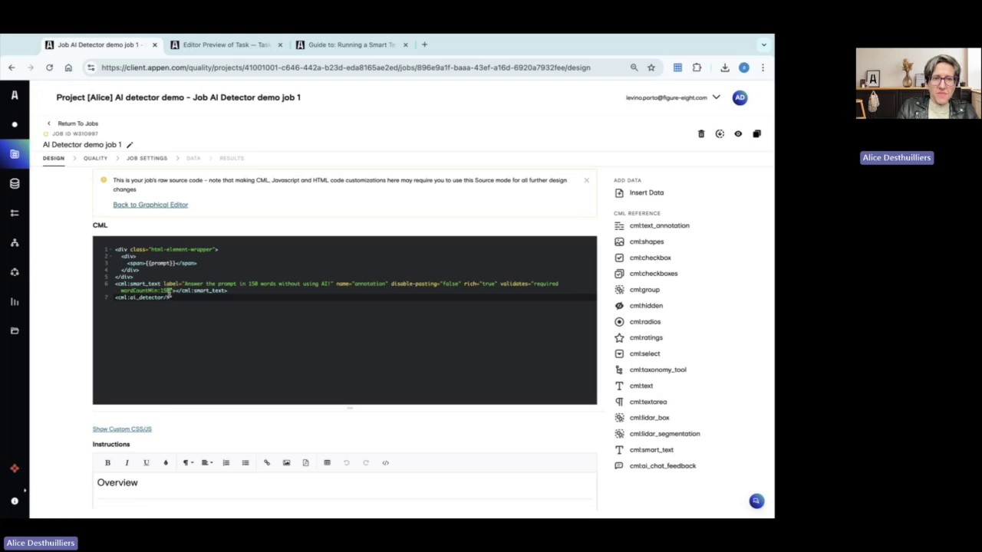
scroll(512, 188, "up", 1)
left_click(512, 184)
left_click(538, 247)
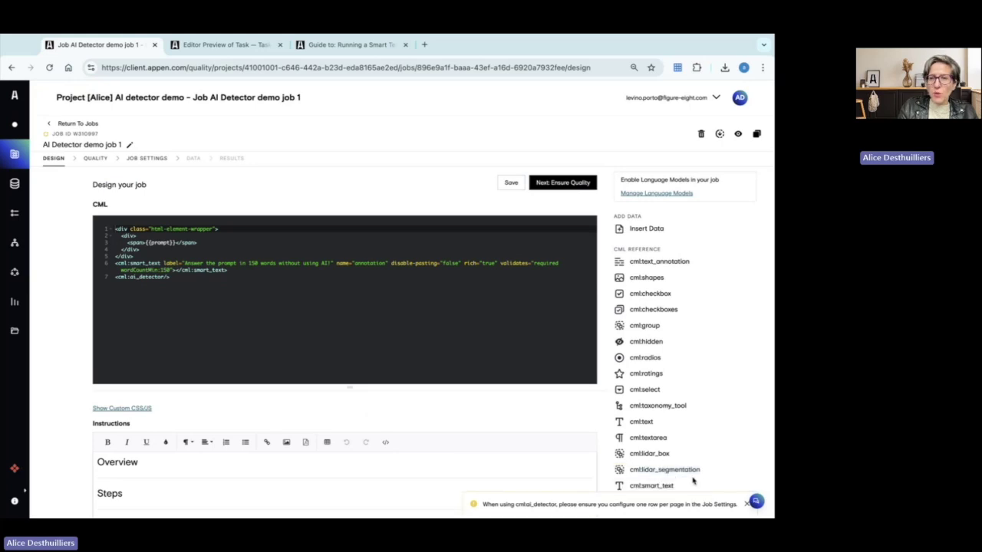
Change the Rows per Page value in Job Settings and save the settings.
left_click(575, 186)
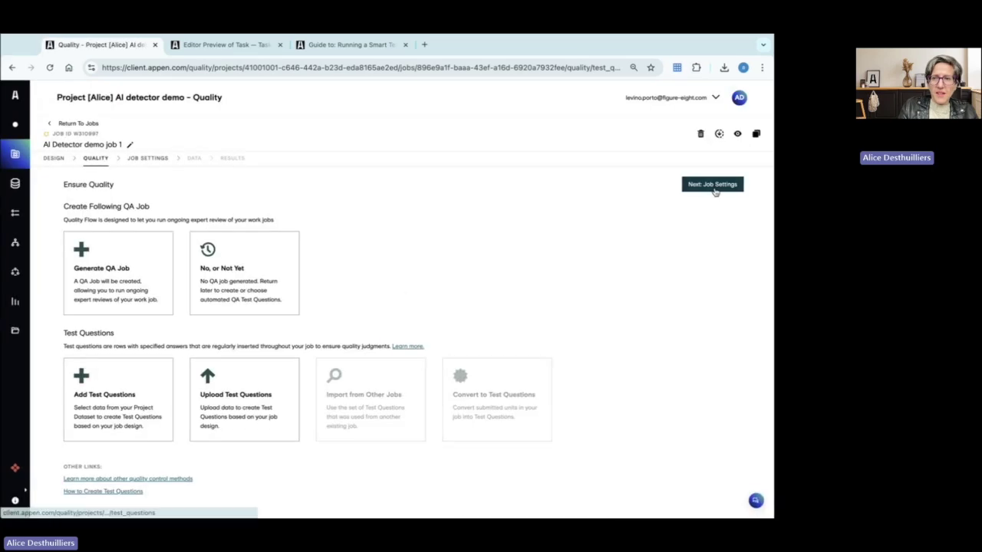
left_click(710, 187)
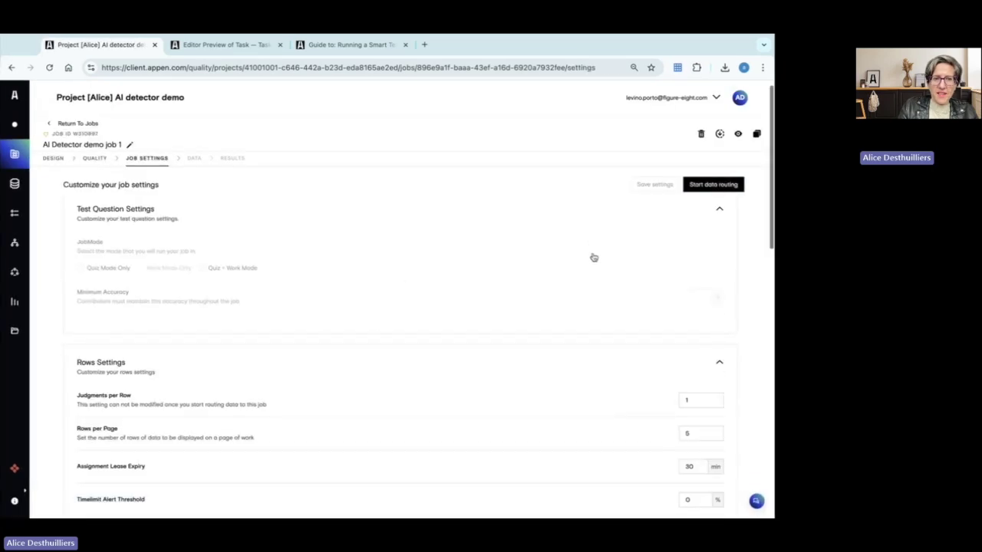
scroll(594, 257, "down", 3)
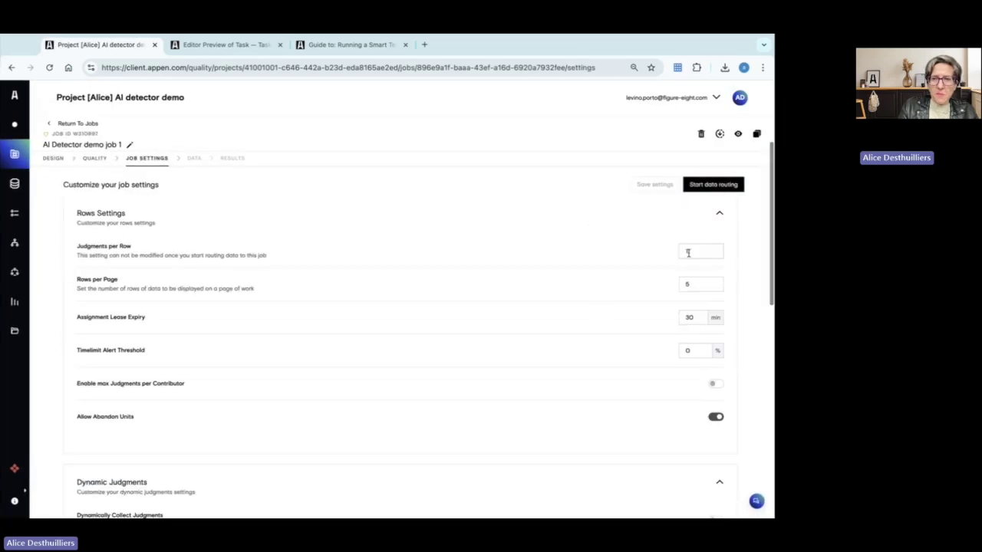
left_click_drag(698, 284, 676, 285)
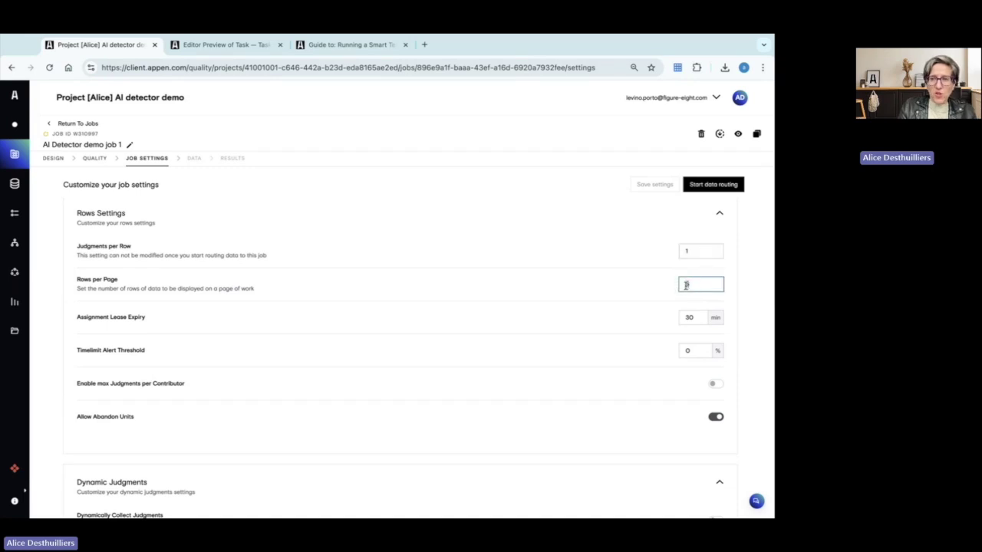
scroll(660, 230, "down", 6)
left_click(653, 185)
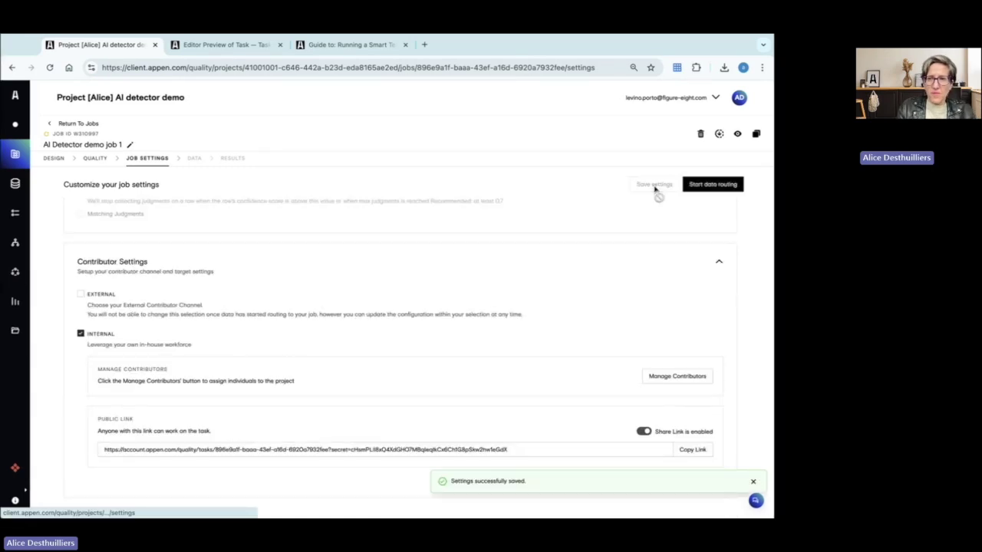
Start data routing for the job and confirm its settings.
scroll(573, 234, "up", 10)
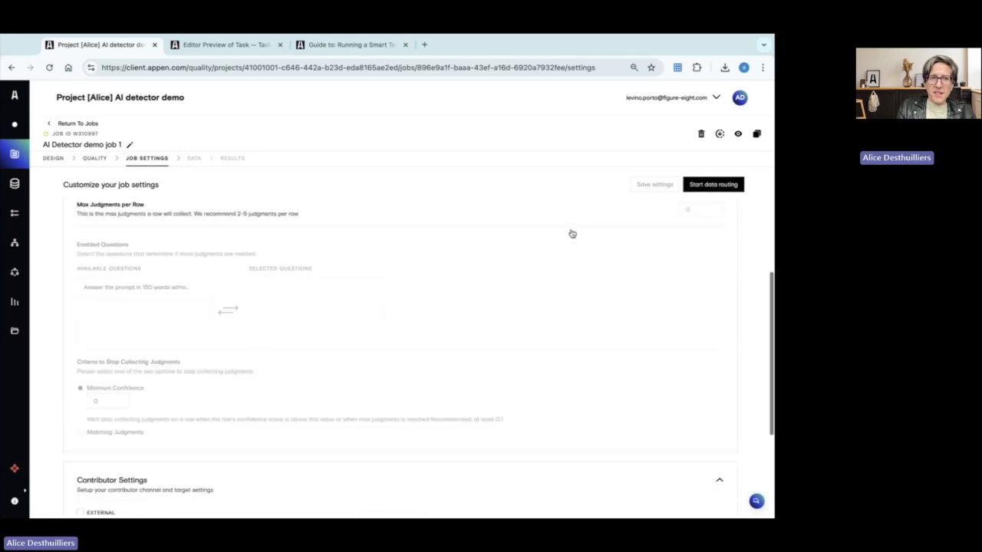
left_click(700, 186)
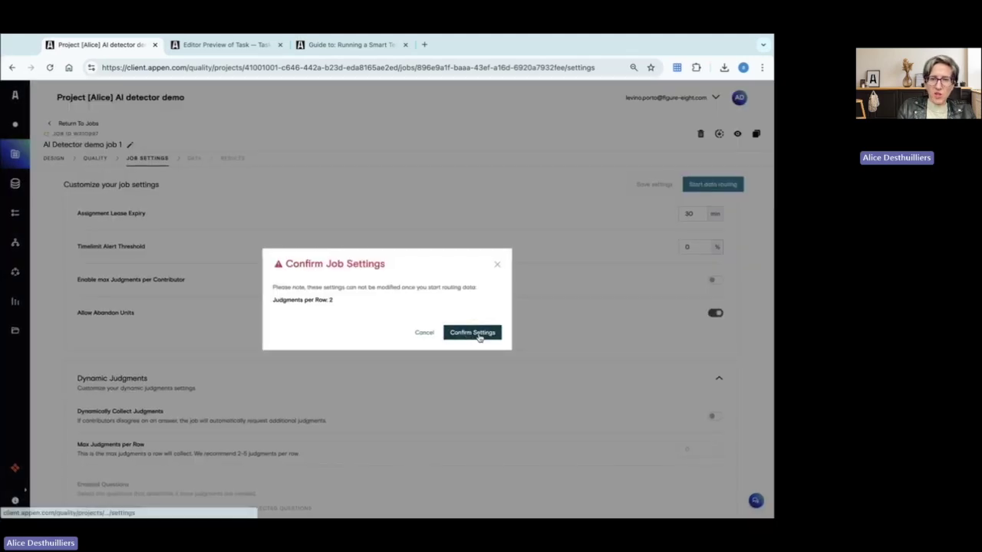
left_click(472, 332)
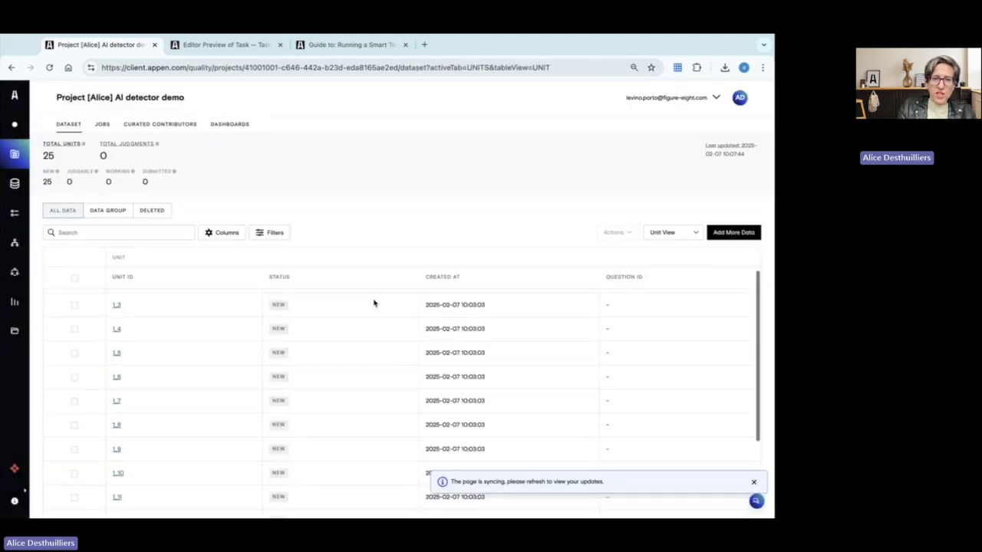
Send dataset units 1.1 through 1.5 to the job.
scroll(374, 302, "up", 2)
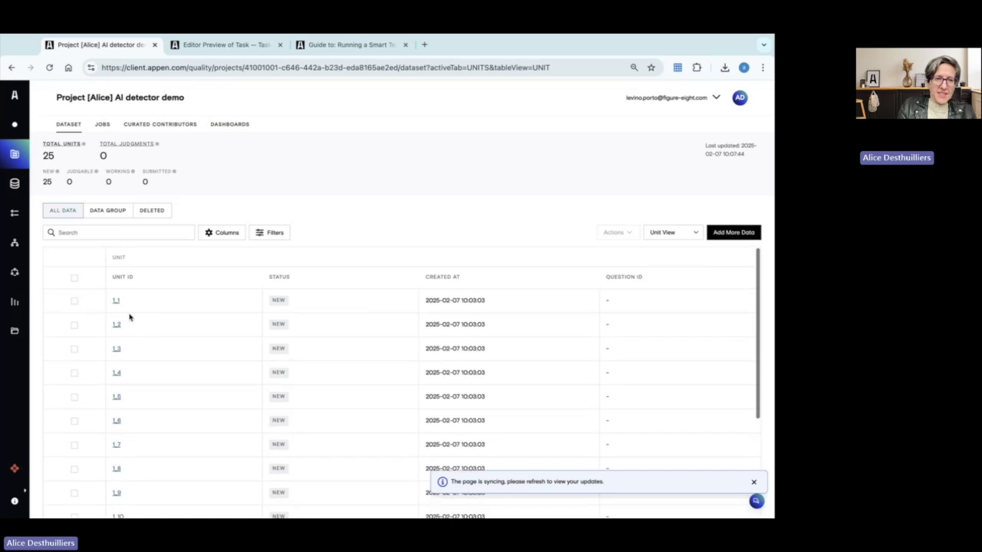
left_click(75, 301)
left_click(74, 418, "shift")
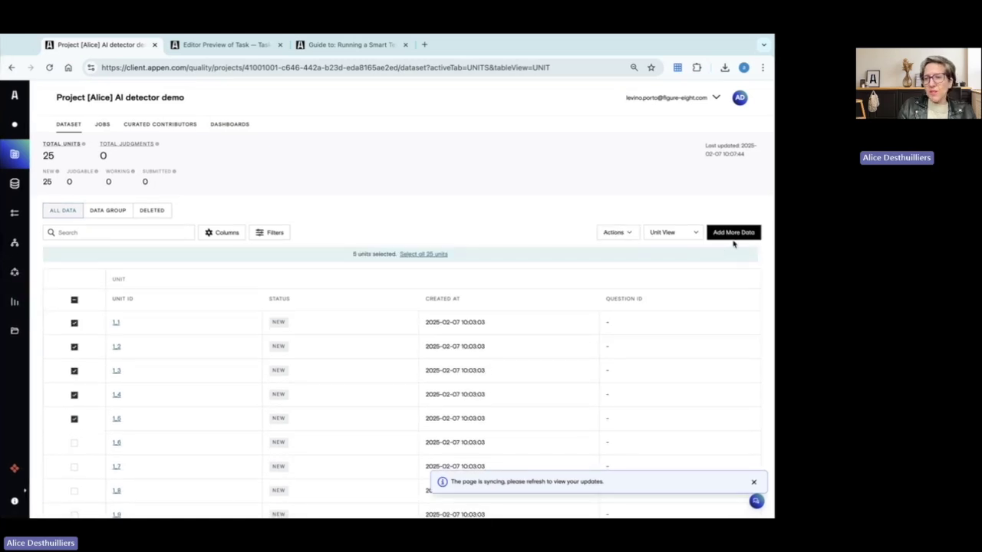
left_click(626, 232)
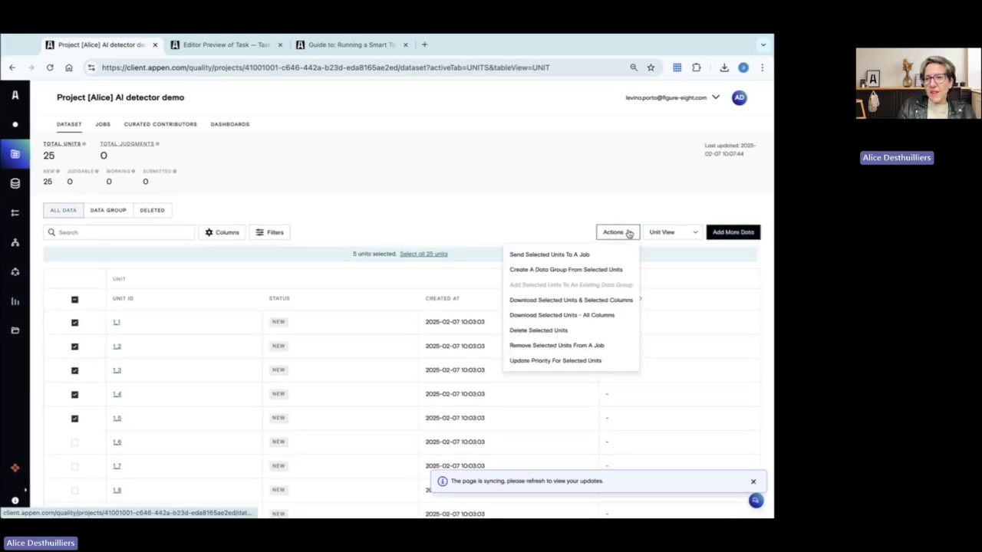
left_click(603, 254)
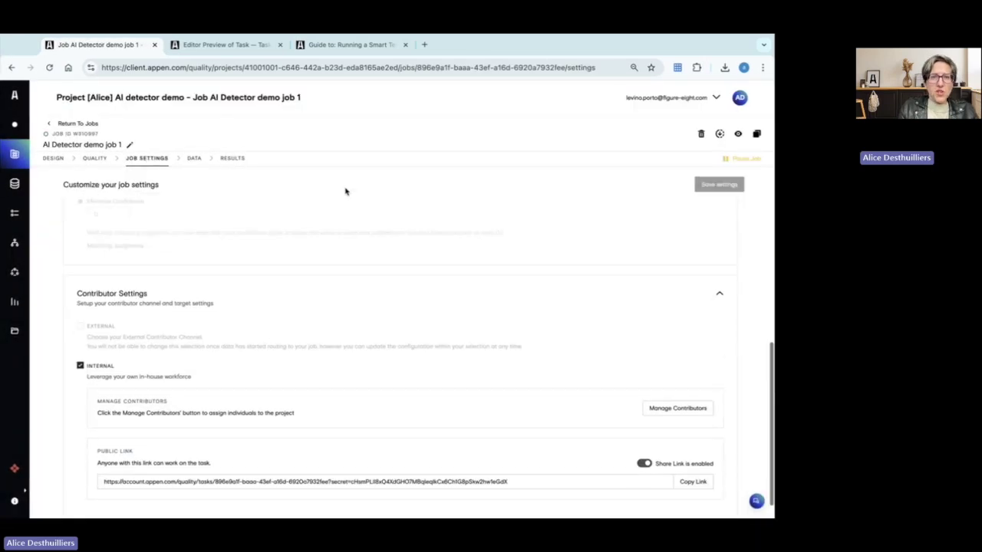
Preview the job's contributor task page with its instructions collapsed.
left_click(225, 44)
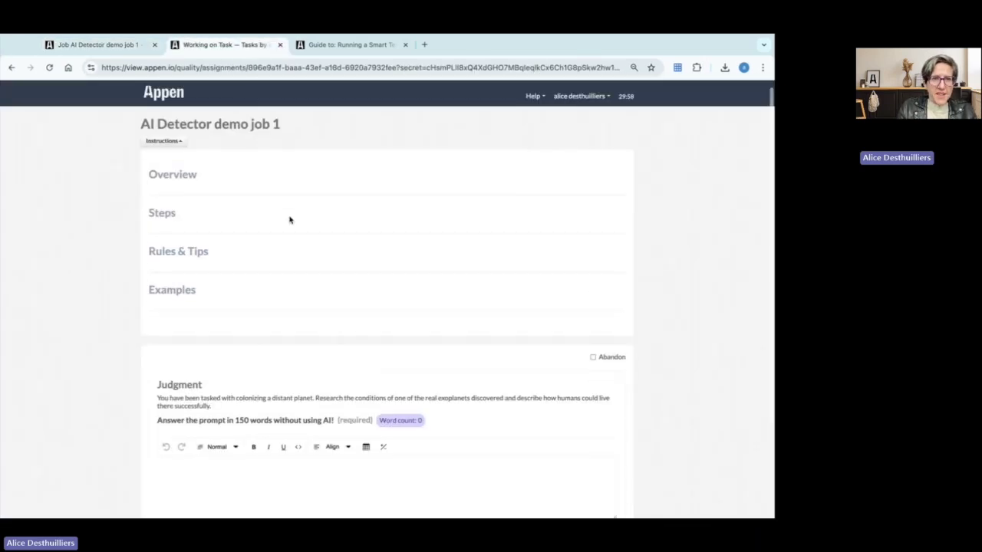
left_click(170, 135)
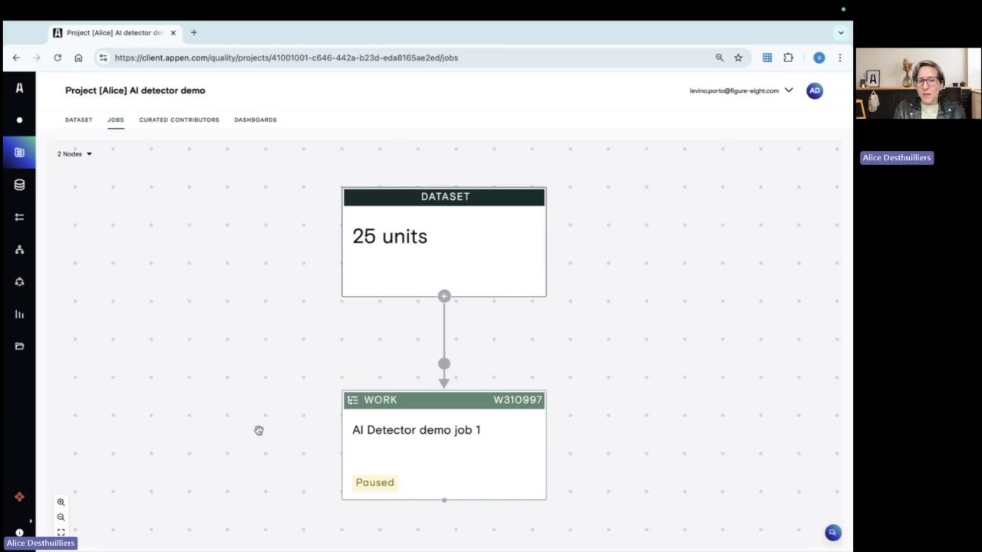
mouse_move(384, 434)
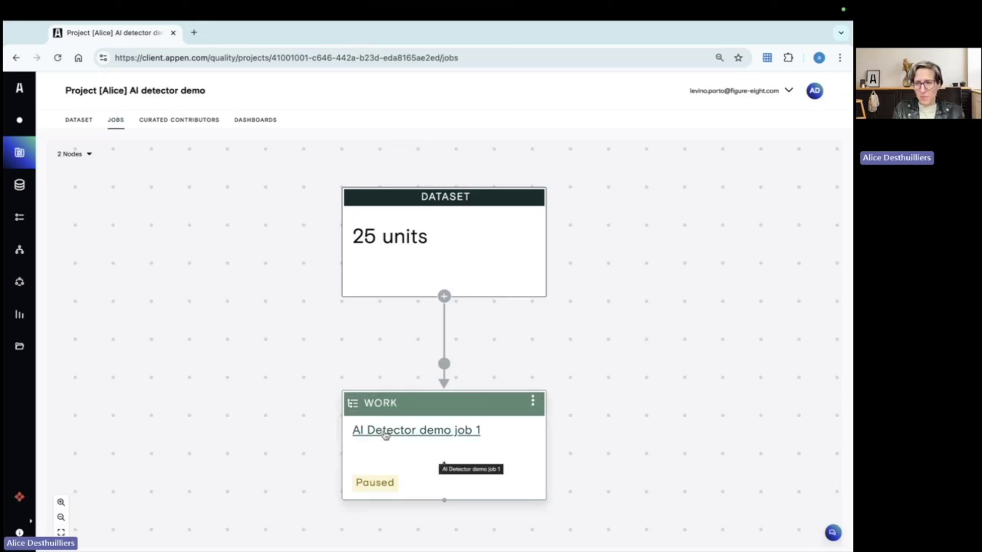
Download the unit-level AI worker report for AI Detector demo job 1.
left_click(384, 434)
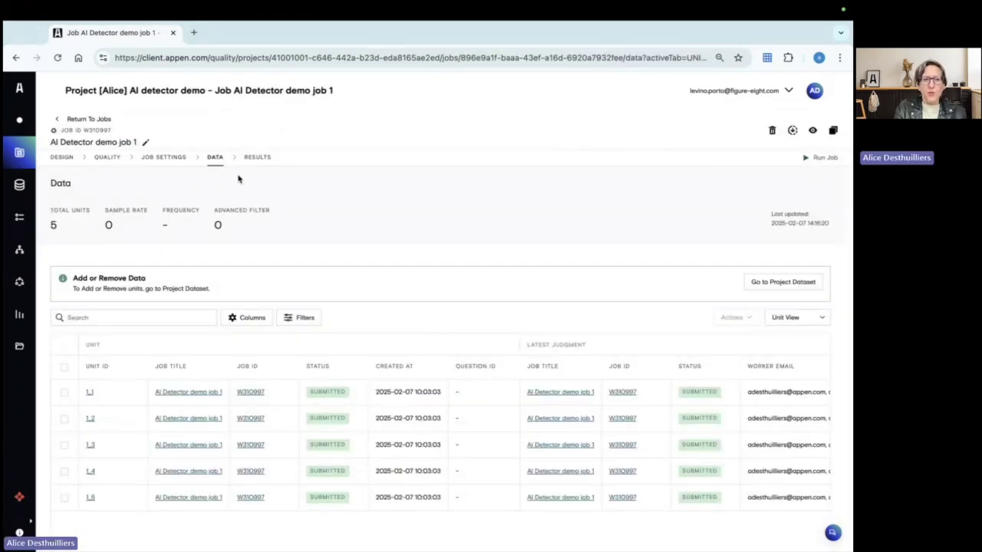
left_click(257, 158)
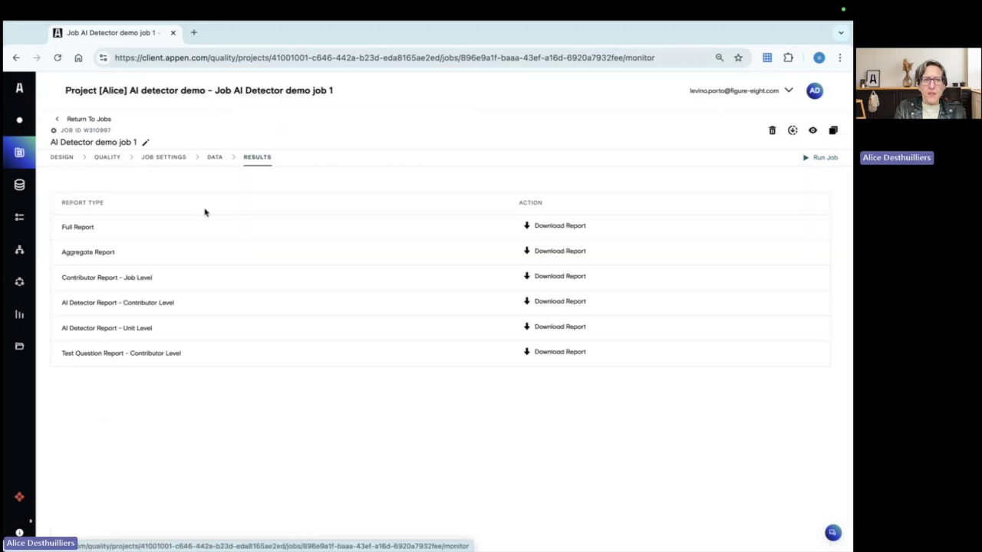
left_click_drag(58, 307, 186, 303)
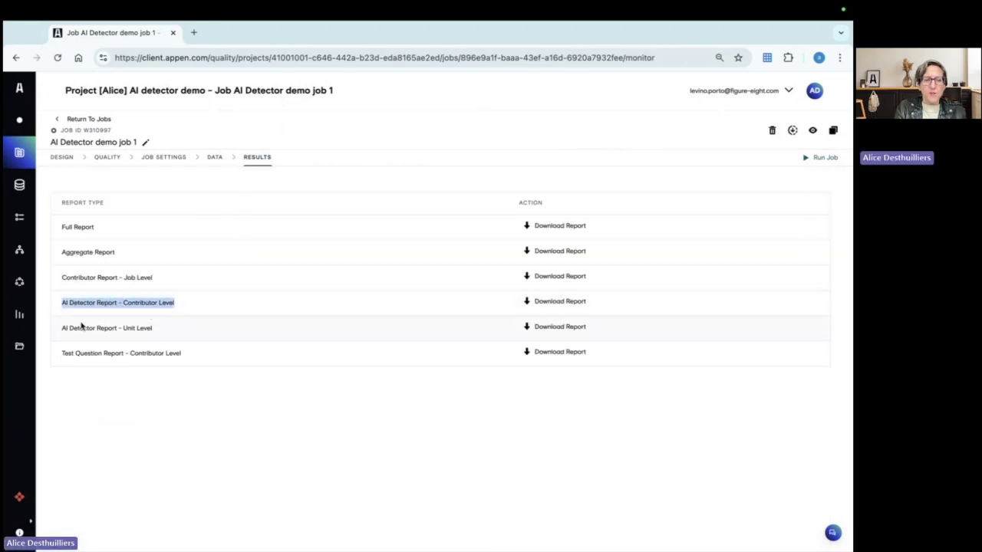
left_click_drag(59, 333, 156, 328)
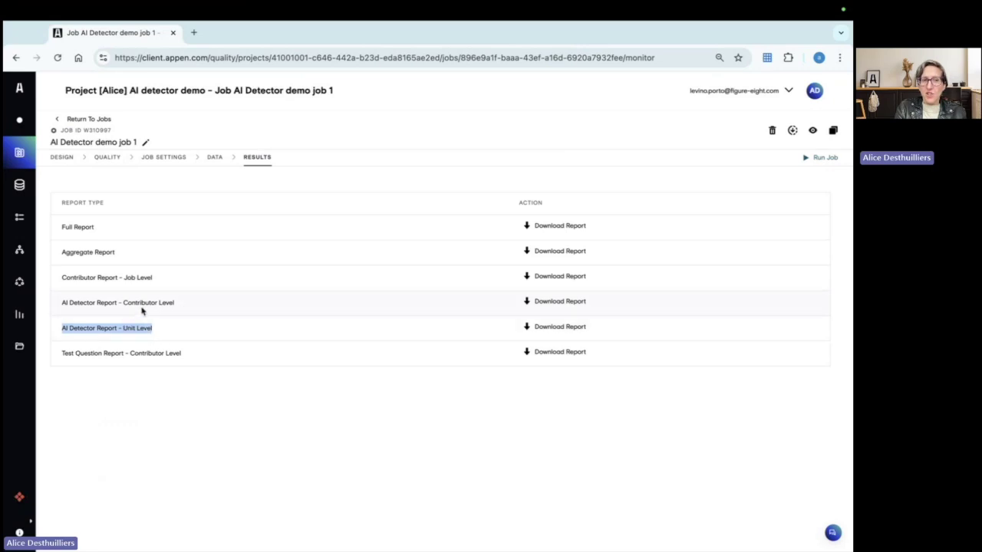
left_click(546, 326)
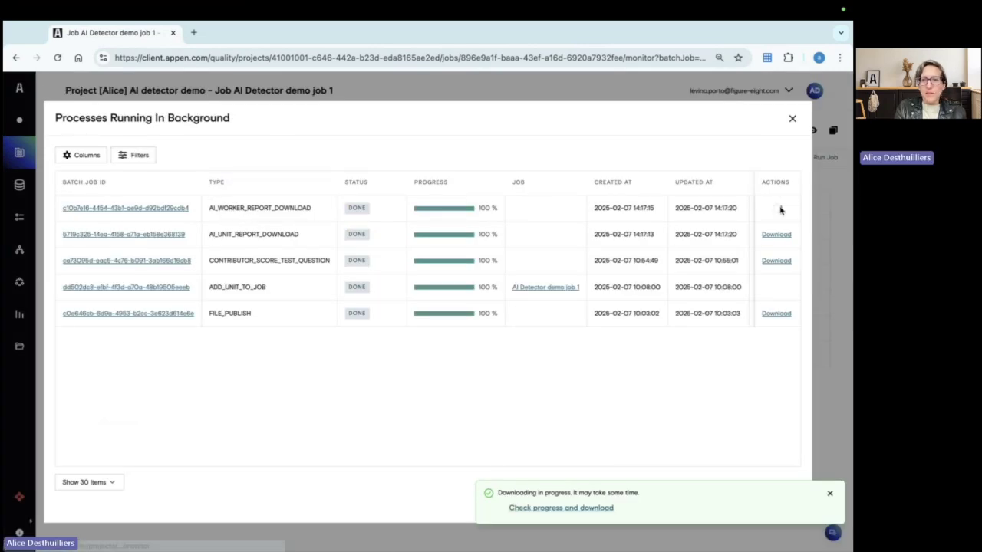
left_click(776, 208)
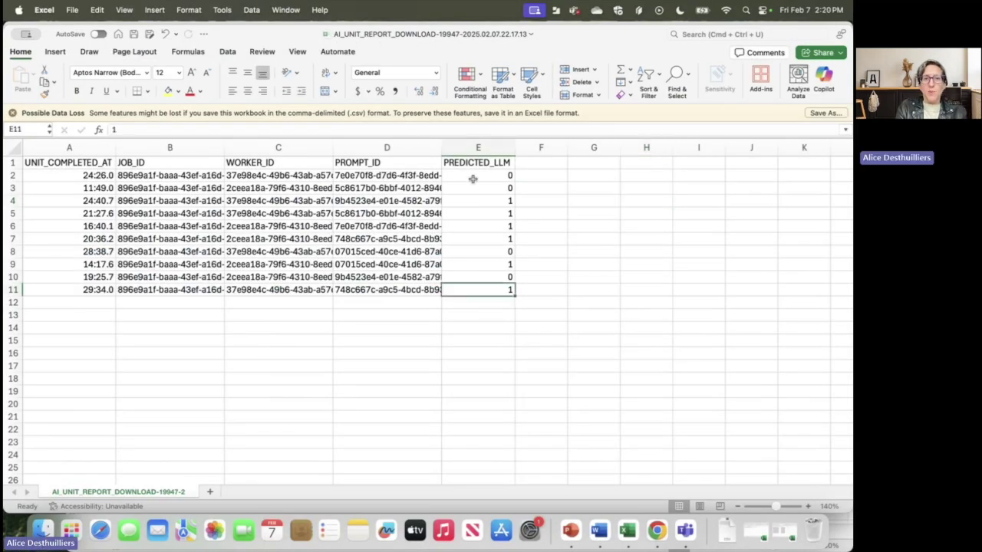
Review the PREDICTED_LLM values in column E, cells E3 through E11.
left_click(478, 148)
left_click(476, 191)
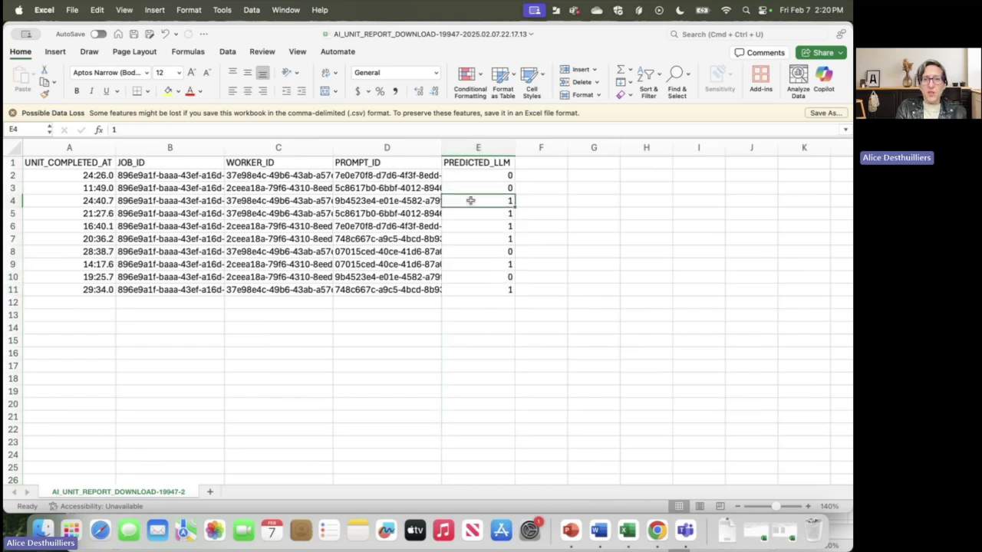
left_click(466, 214)
left_click(464, 227)
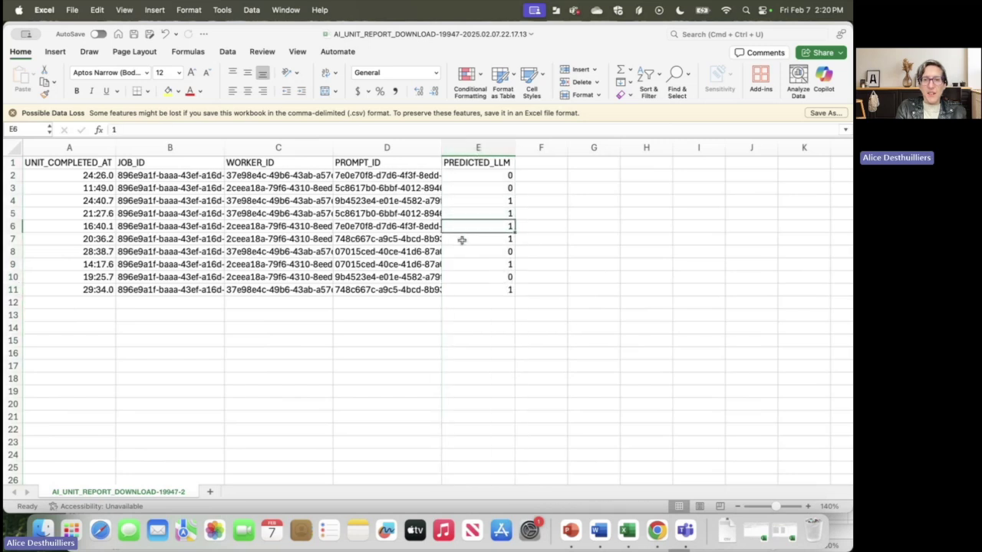
left_click(463, 240)
left_click(461, 264)
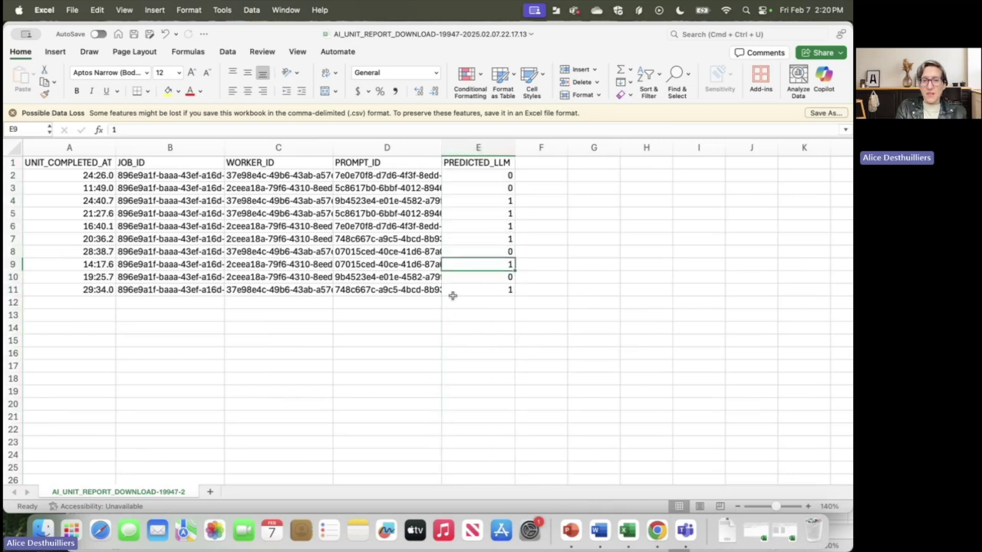
left_click(460, 290)
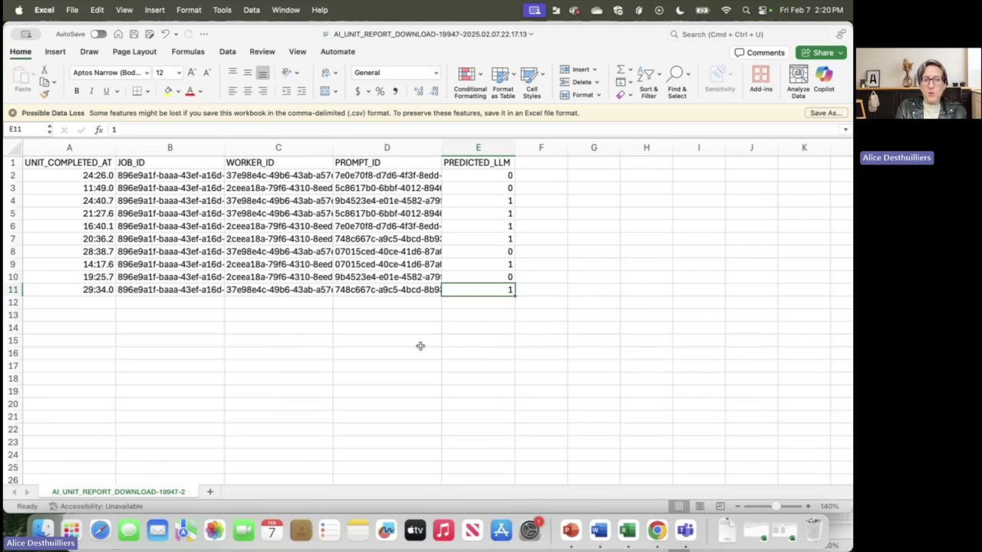
In the worker report, check both contributors' PREDICTED_USING_LLM and TOTAL_UNIT_WORKED counts and E2's minimum, then return to the filtered unit report.
key("super+grave")
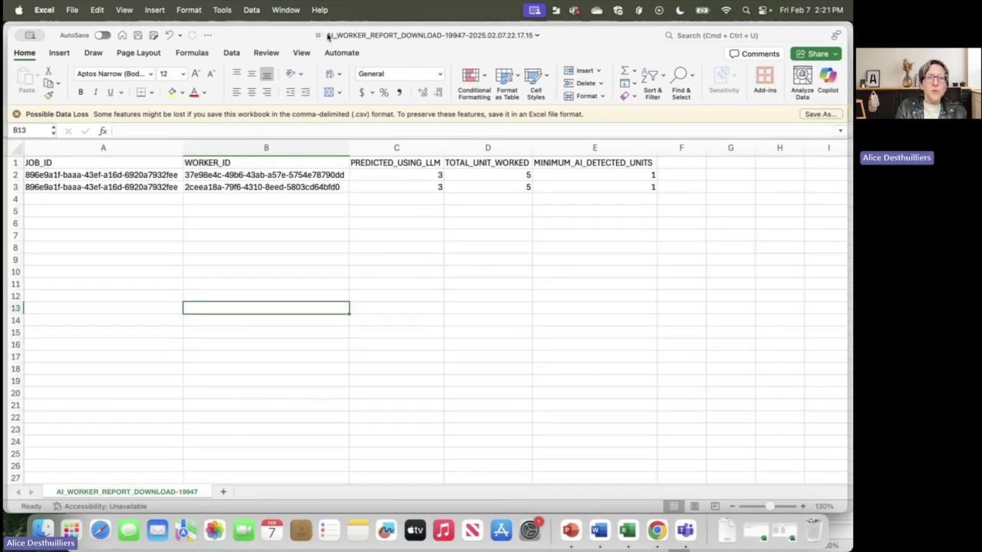
left_click_drag(395, 175, 395, 187)
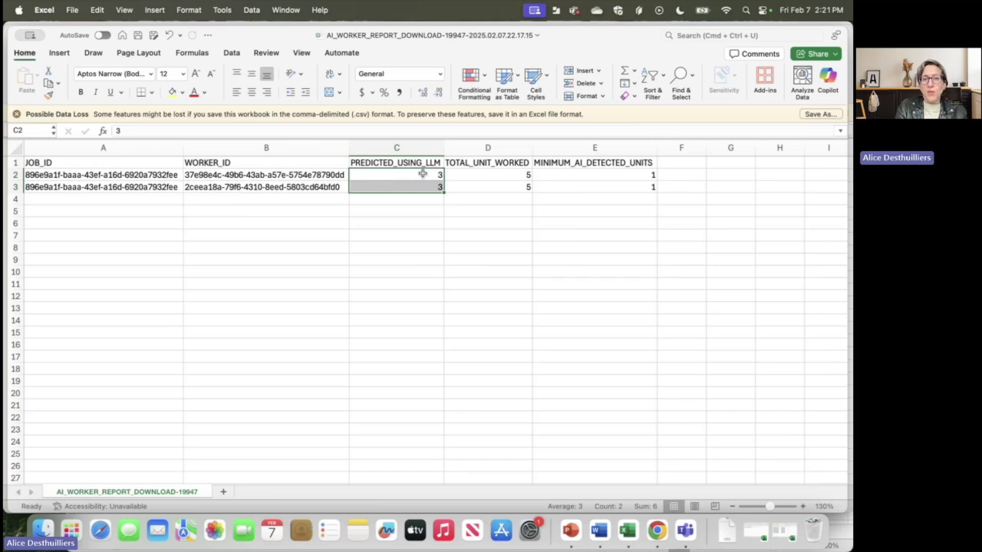
mouse_move(491, 175)
left_mouse_down()
mouse_move(501, 171)
mouse_move(502, 185)
left_mouse_up()
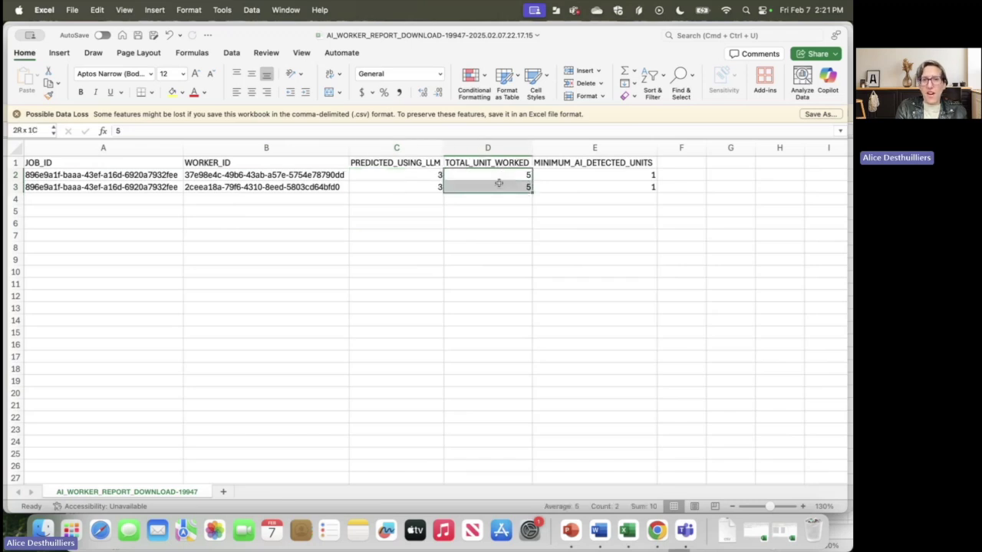
left_click_drag(407, 176, 461, 186)
left_click(594, 211)
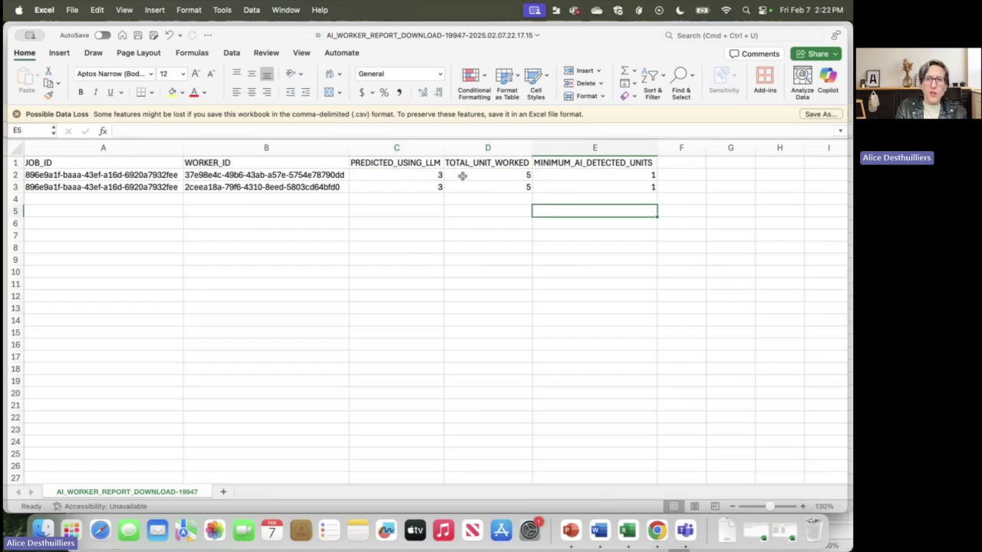
left_click(582, 173)
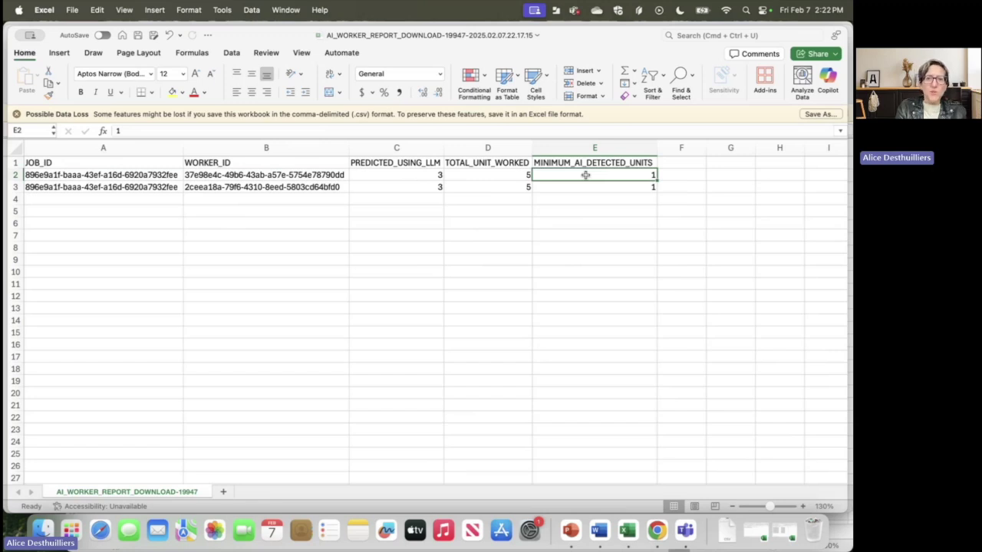
key("super+grave")
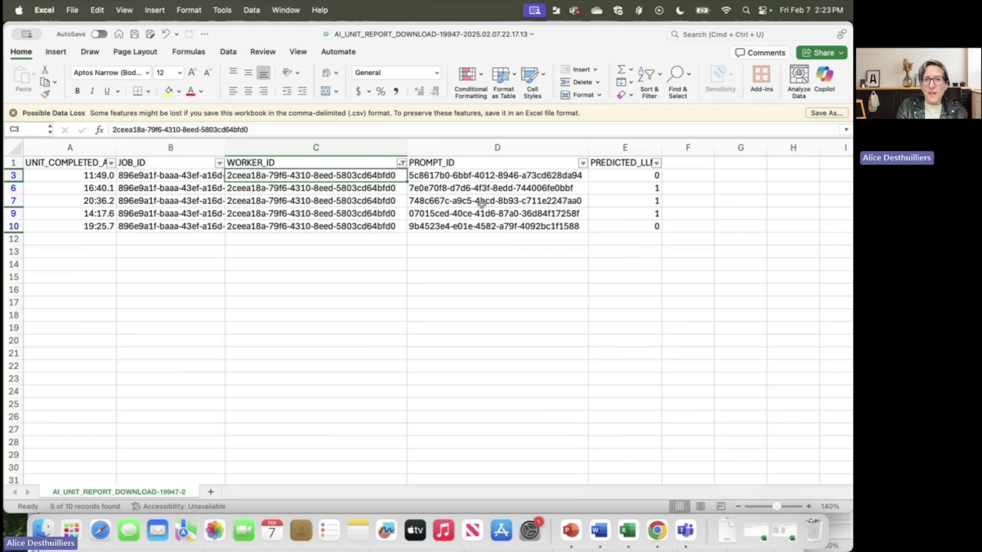
Copy the prompt ID in cell D6 of a unit predicted as LLM-written.
left_click_drag(640, 187, 638, 213)
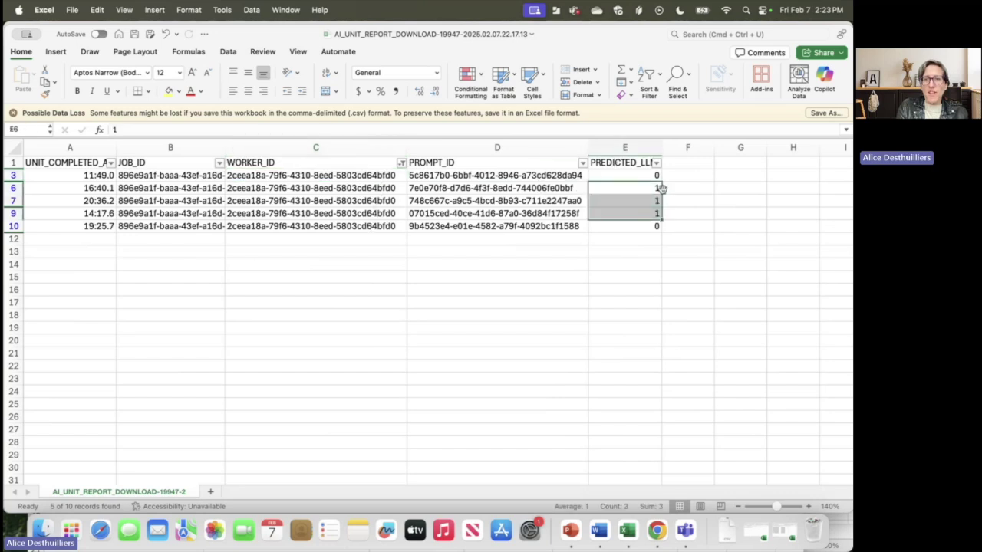
left_click(497, 189)
left_click(410, 378)
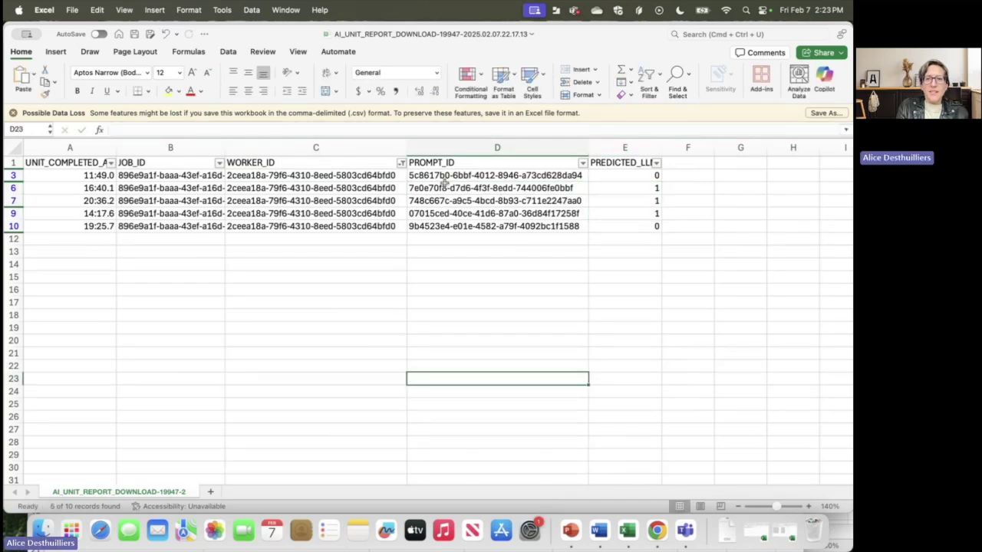
left_click(442, 188)
key("super+c")
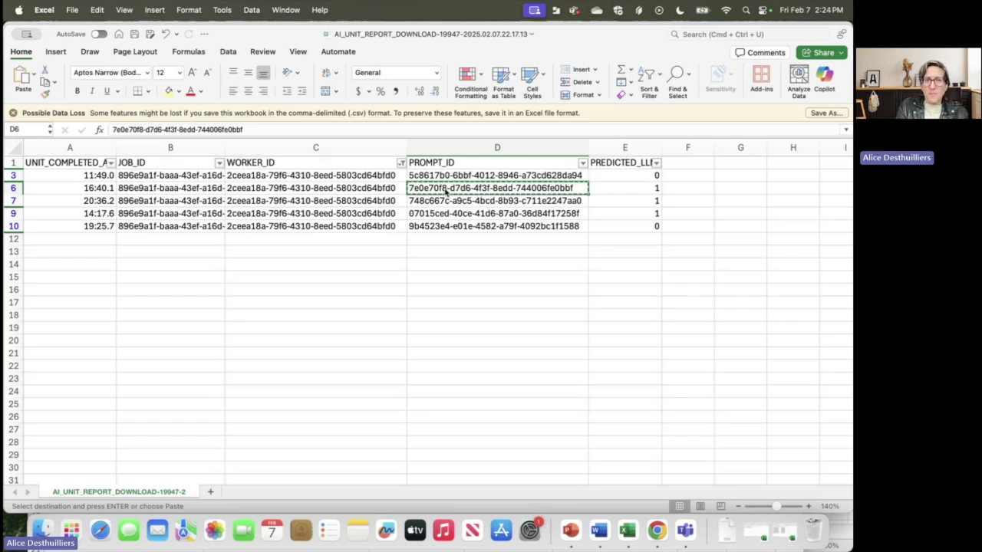
Search the Appen job's Data page for that prompt ID, bringing up unit 1.5.
key("super+Tab")
left_click(128, 269)
key("ctrl+v")
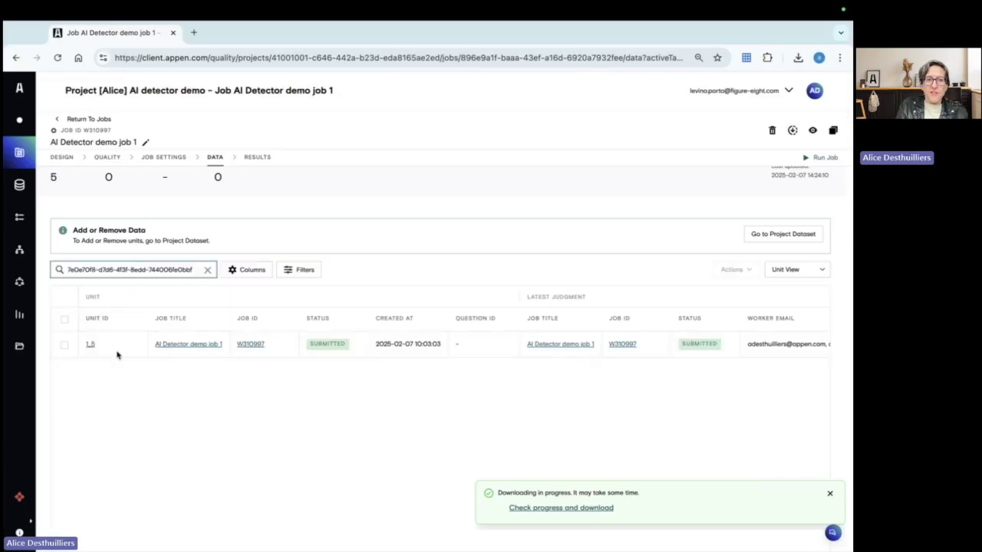
Open unit 1_5 and read its contributor's submitted judgment.
left_click(91, 346)
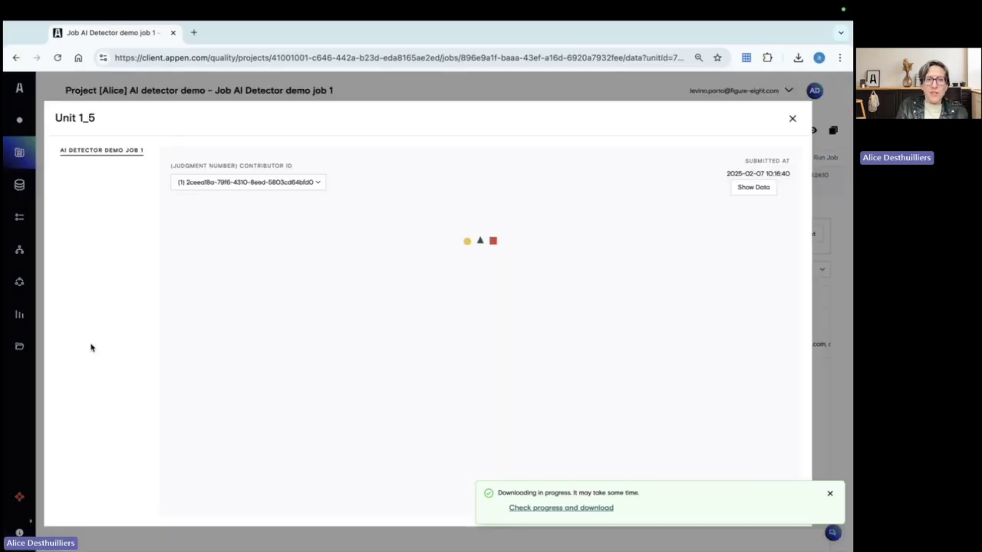
left_click(318, 184)
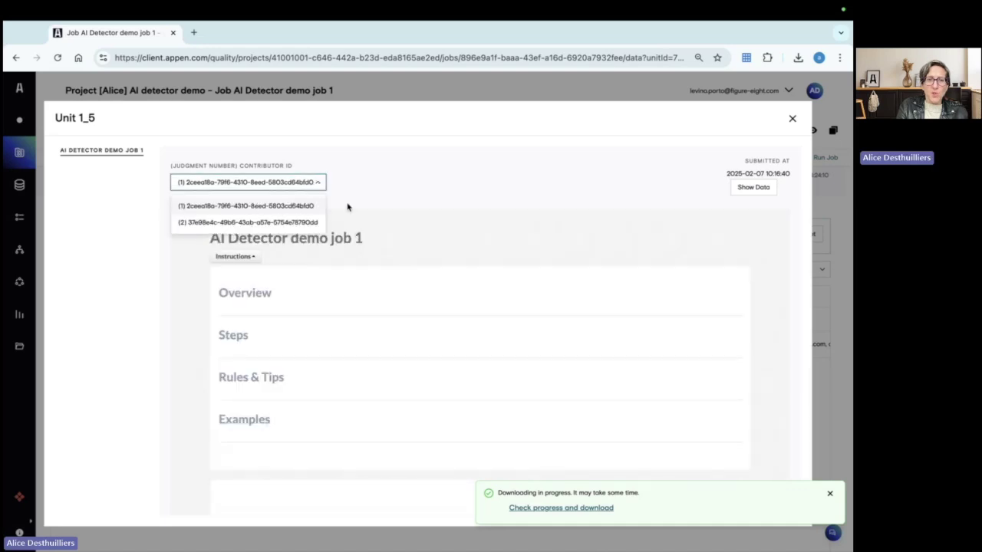
left_click(347, 207)
scroll(366, 259, "down", 2)
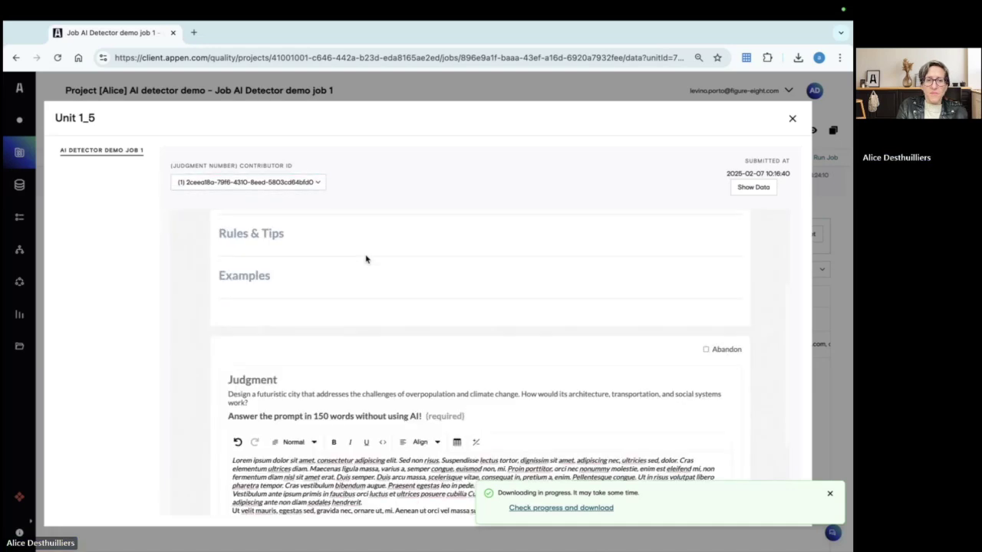
key("Escape")
Search the second prompt ID, then read unit 1_1's submitted judgment.
left_click(174, 271)
key("ctrl+v")
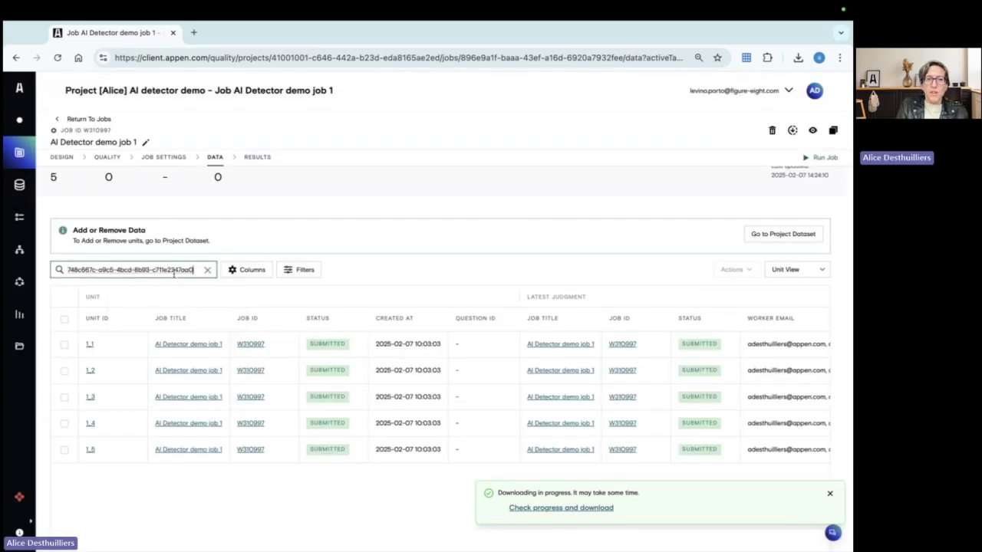
key("Return")
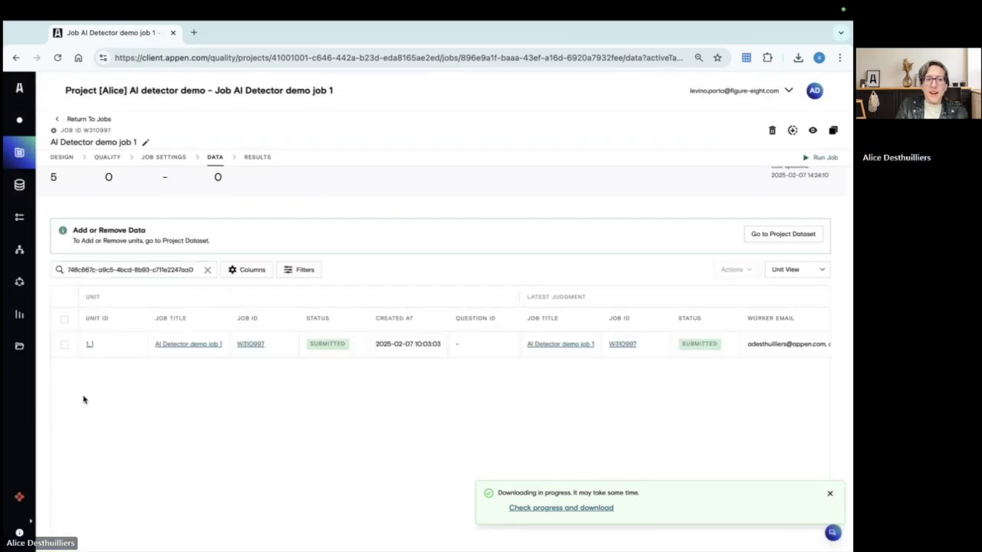
left_click(89, 346)
left_click(299, 184)
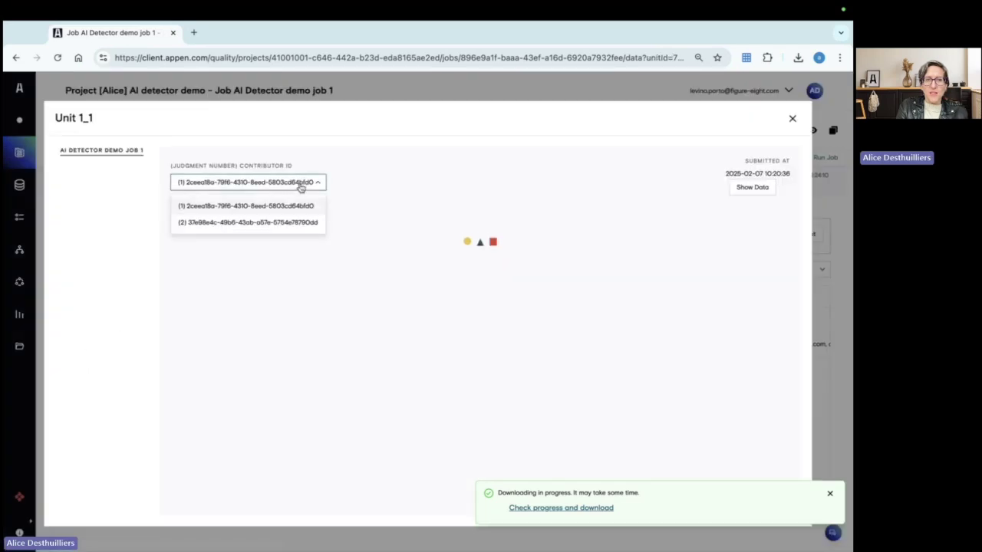
left_click(299, 206)
scroll(408, 329, "down", 1)
scroll(410, 335, "down", 4)
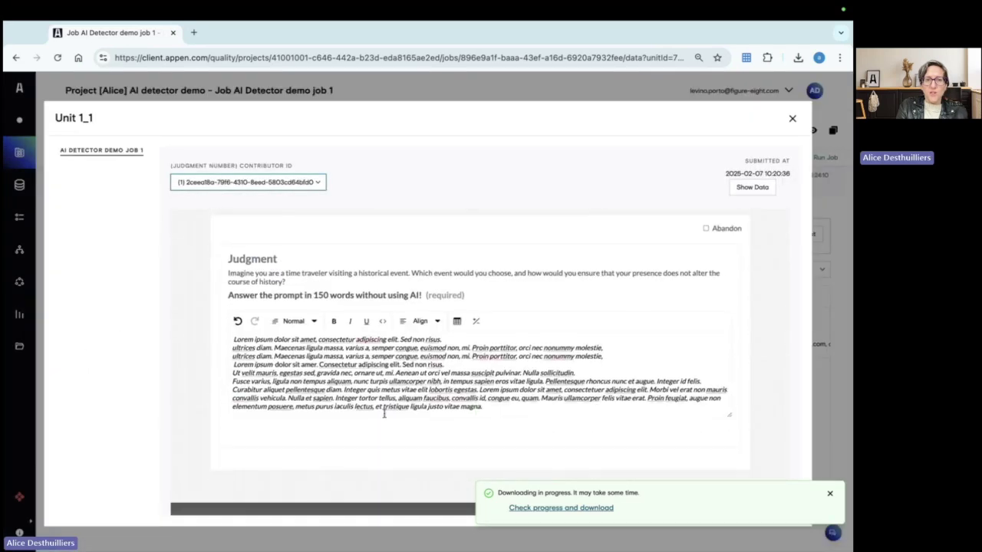
key("Escape")
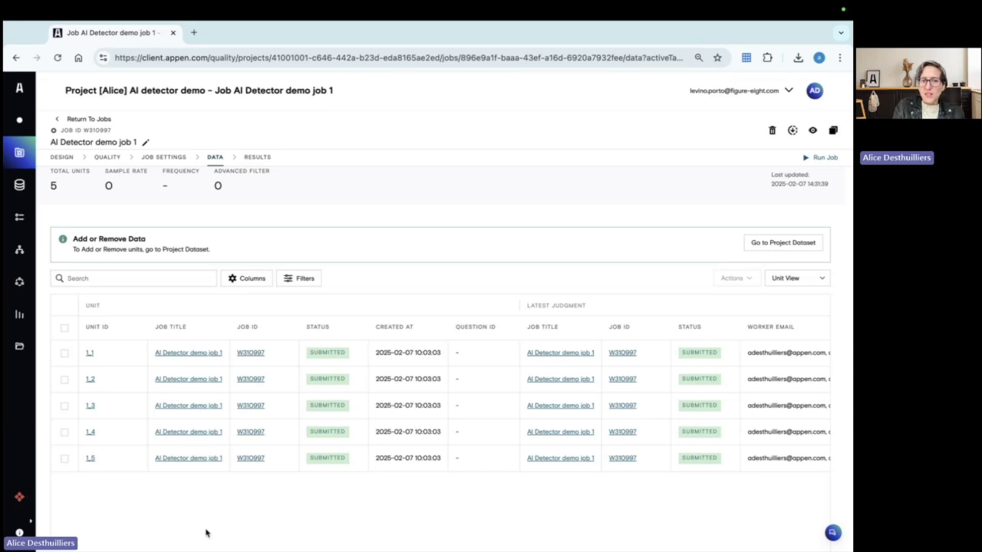
Open the job's Results page listing six reports, including both AI Detector reports.
left_click(259, 161)
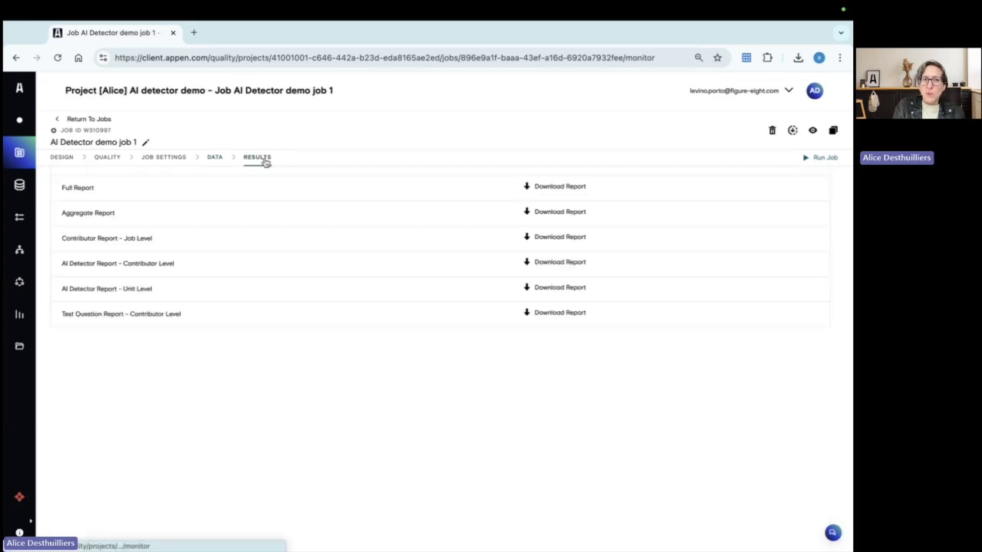